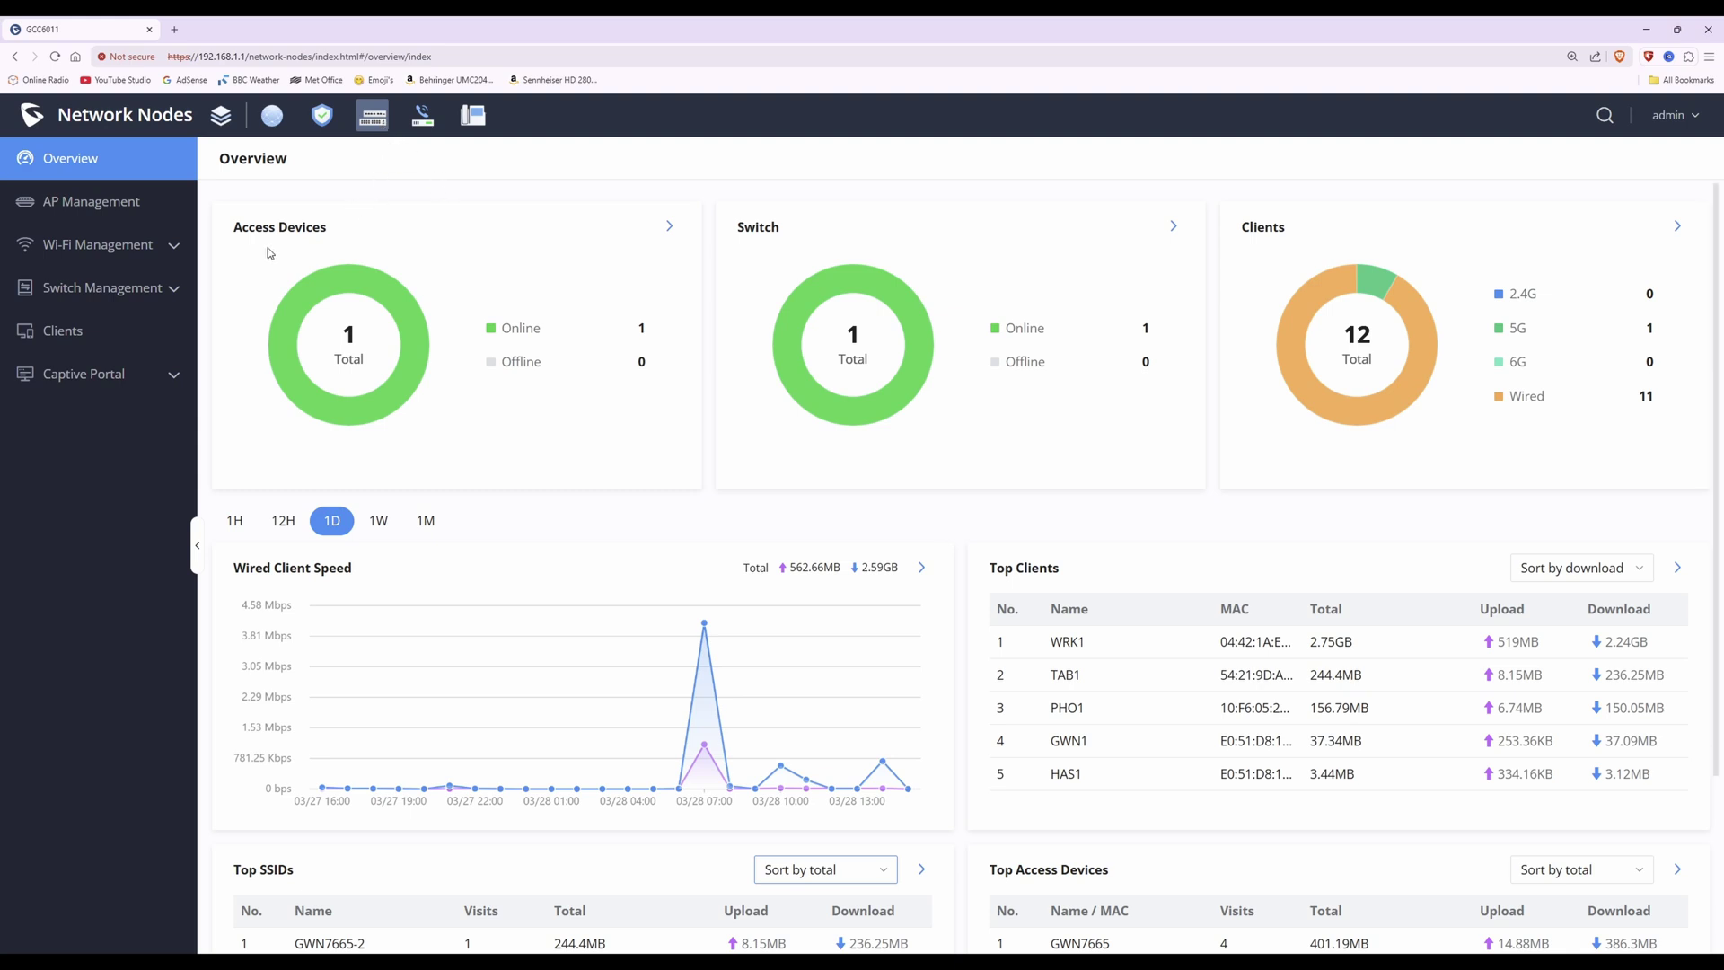
Step: Expand Wi-Fi Management in the sidebar to reveal SSIDs, PPSK, Radio, Mesh and Blocklist
left_click(98, 246)
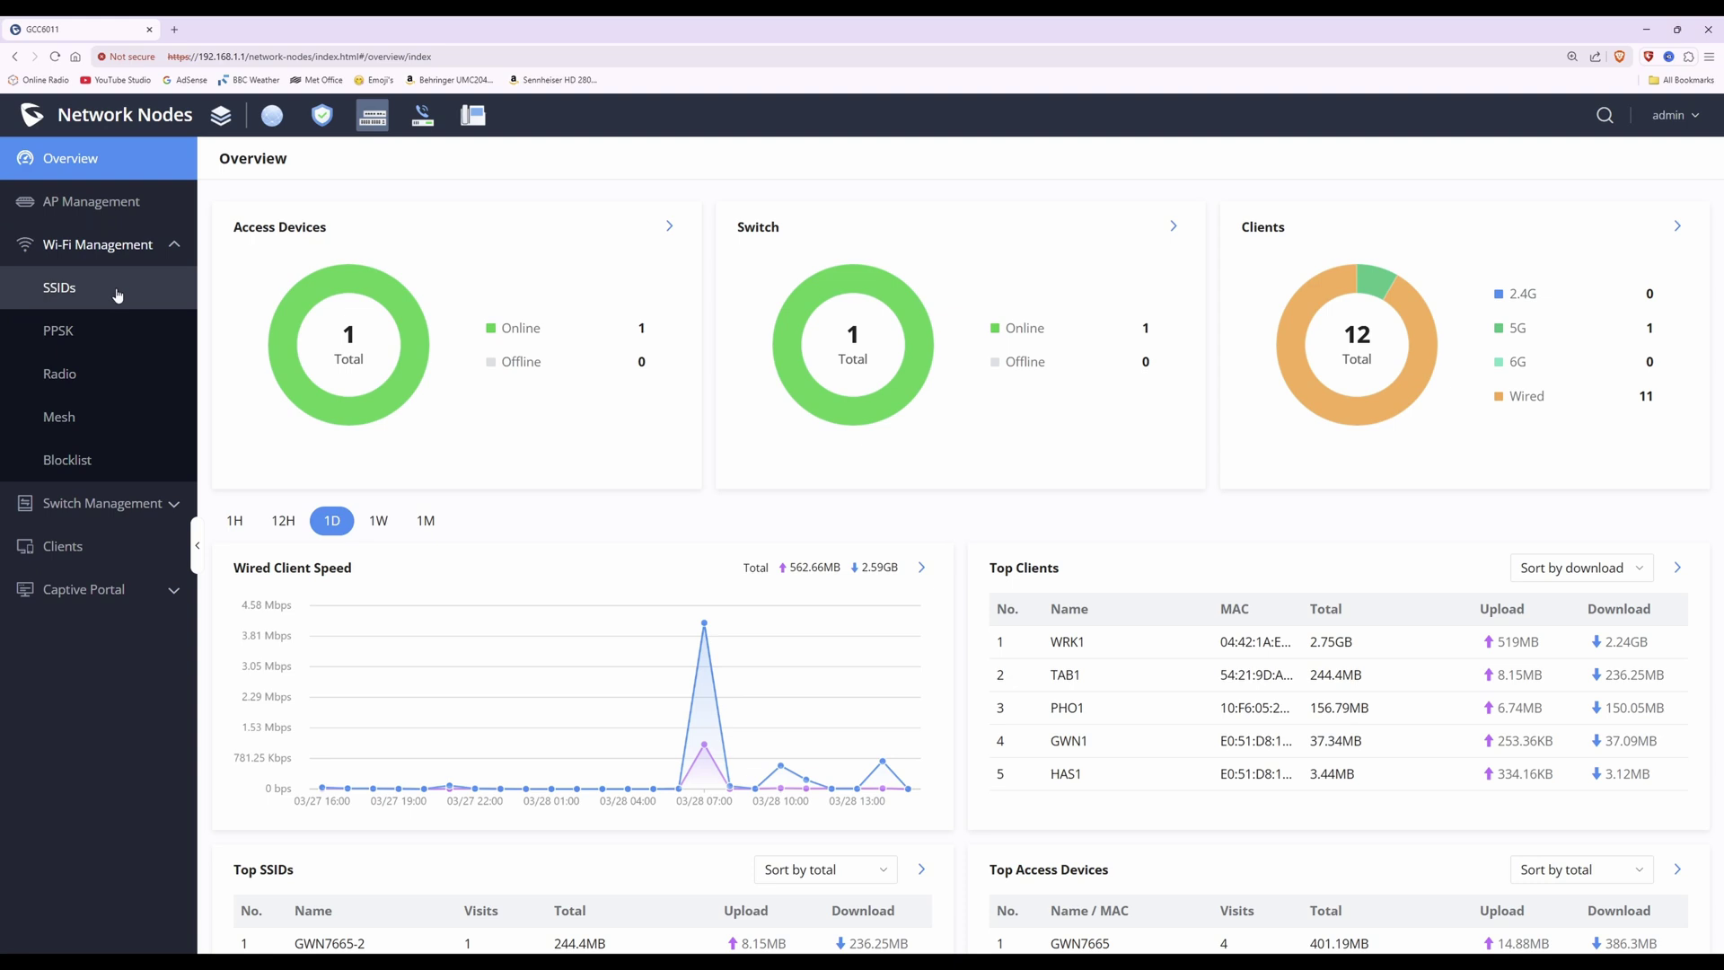
Step: Open the SSIDs page and review the networks GWN7665-6, GWN7665-2 and GWN7665
left_click(66, 298)
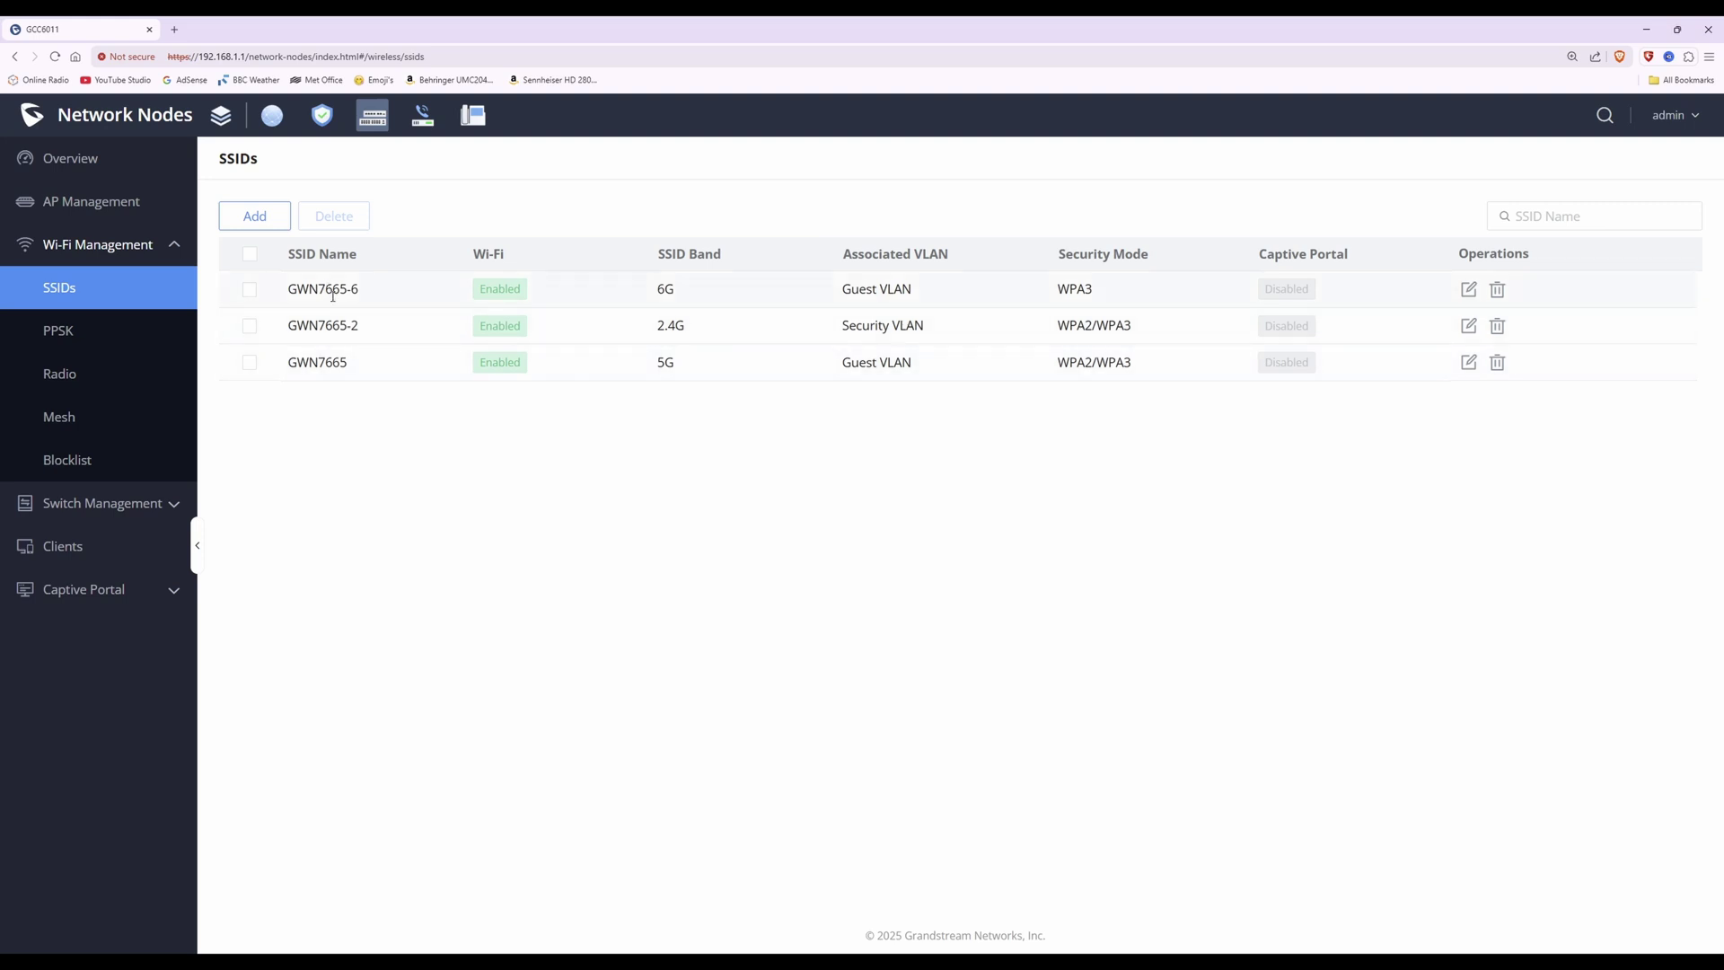
left_click_drag(291, 288, 361, 293)
left_click_drag(291, 328, 393, 328)
left_click_drag(290, 364, 350, 364)
left_click(828, 308)
Step: Review the Associated VLAN column, noting Security VLAN and Guest VLAN
left_click_drag(840, 258, 966, 258)
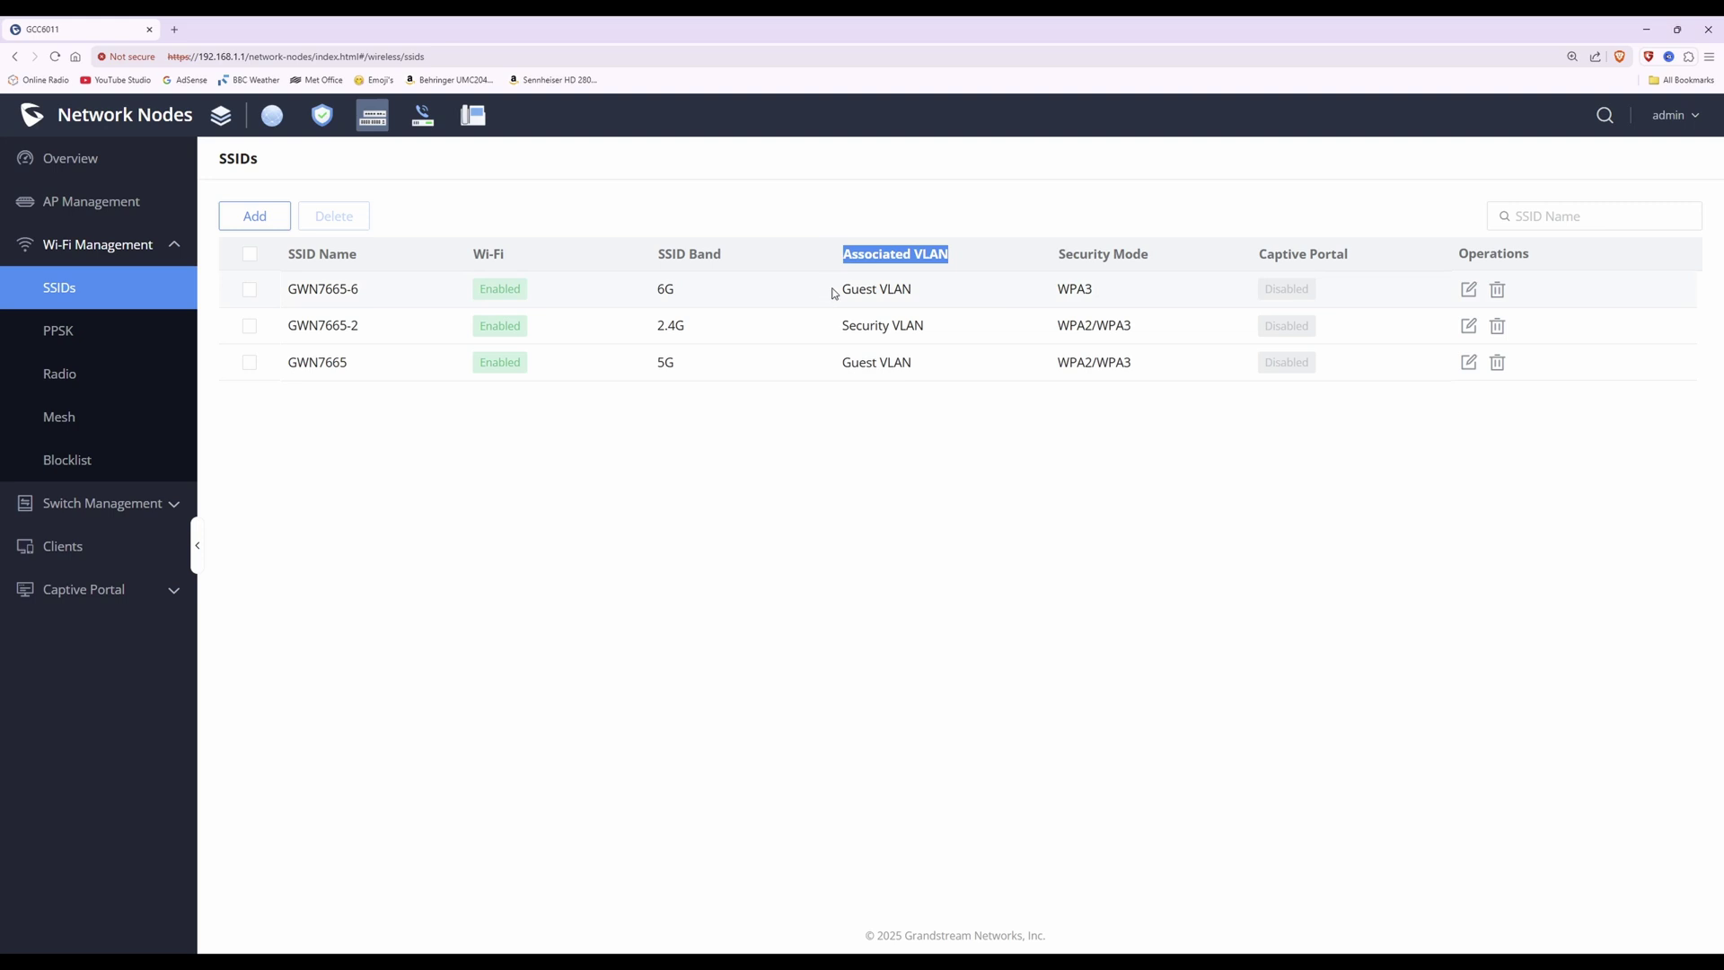
left_click_drag(840, 292, 947, 323)
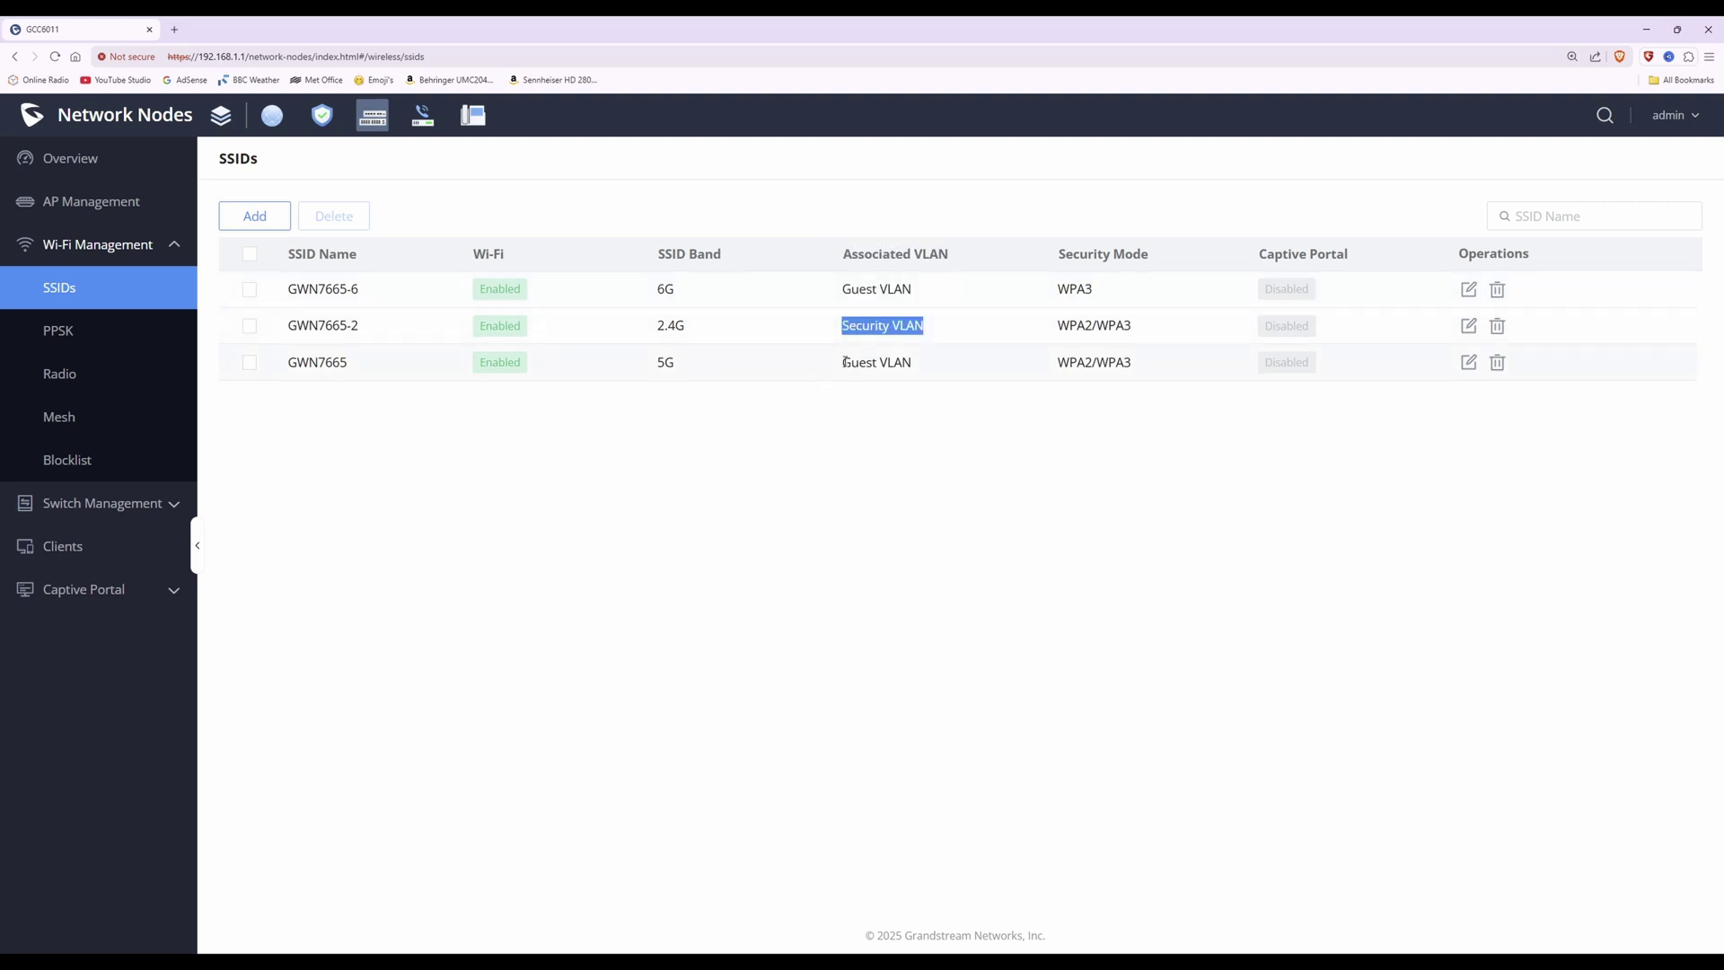
left_click_drag(841, 362, 925, 359)
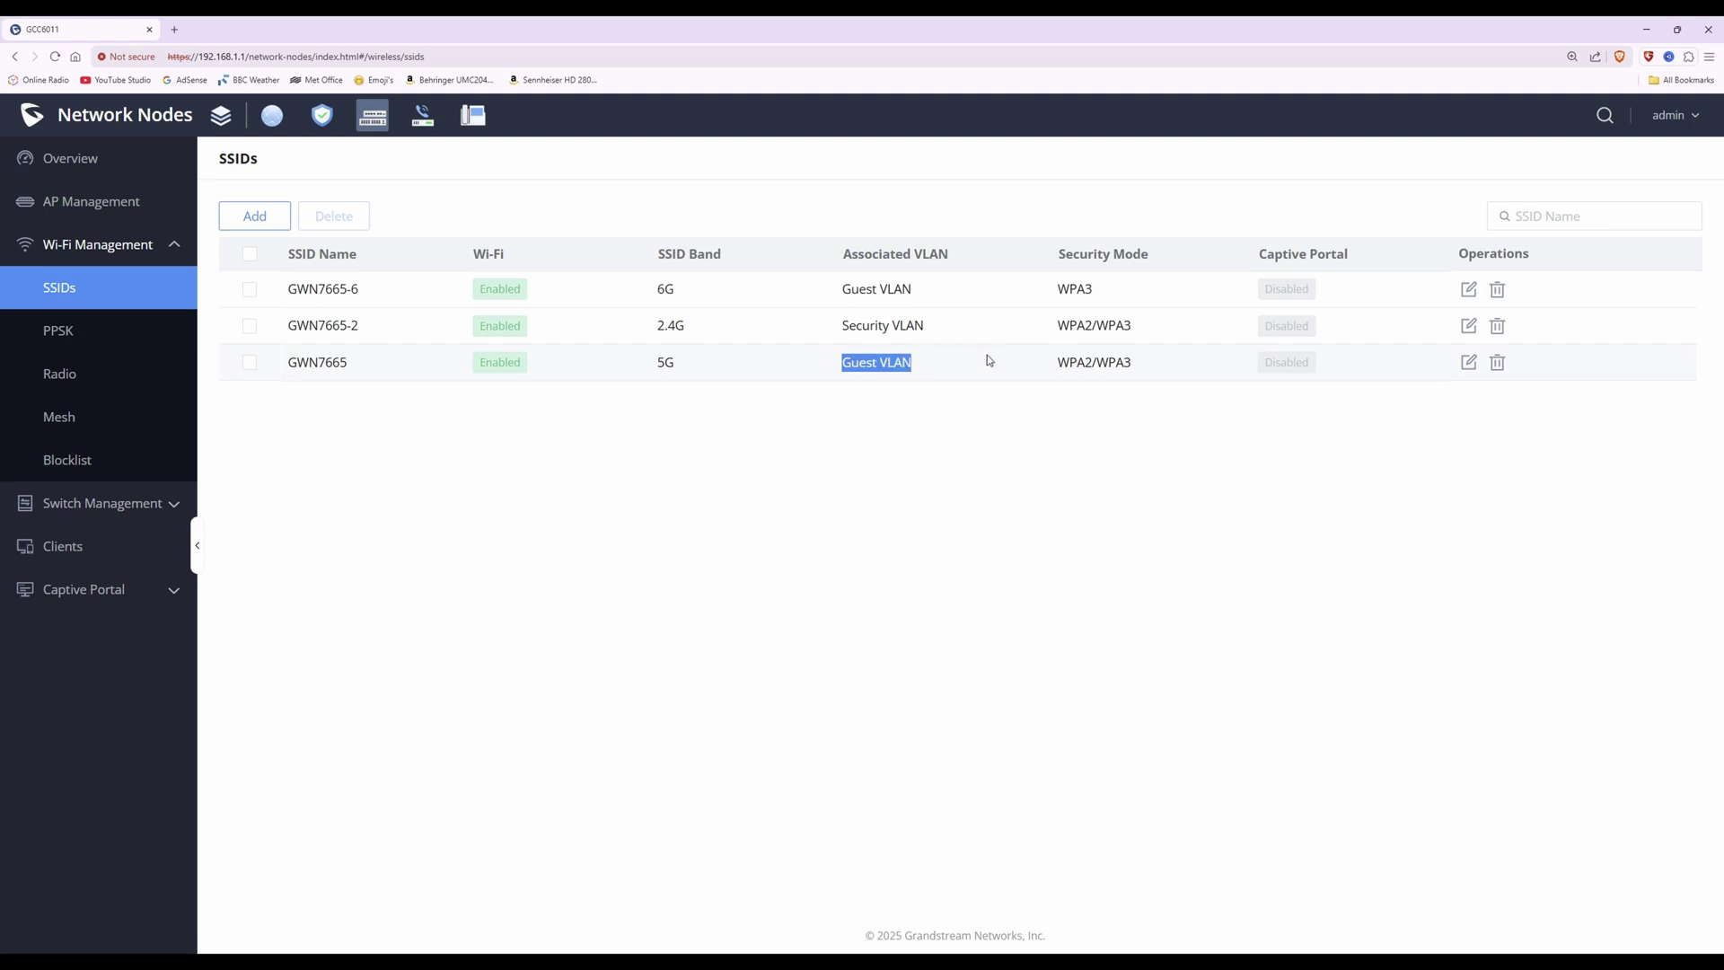
left_click(910, 440)
Step: Add a new SSID named 'Test' with Wi-Fi on and Associated VLAN enabled
left_click(256, 218)
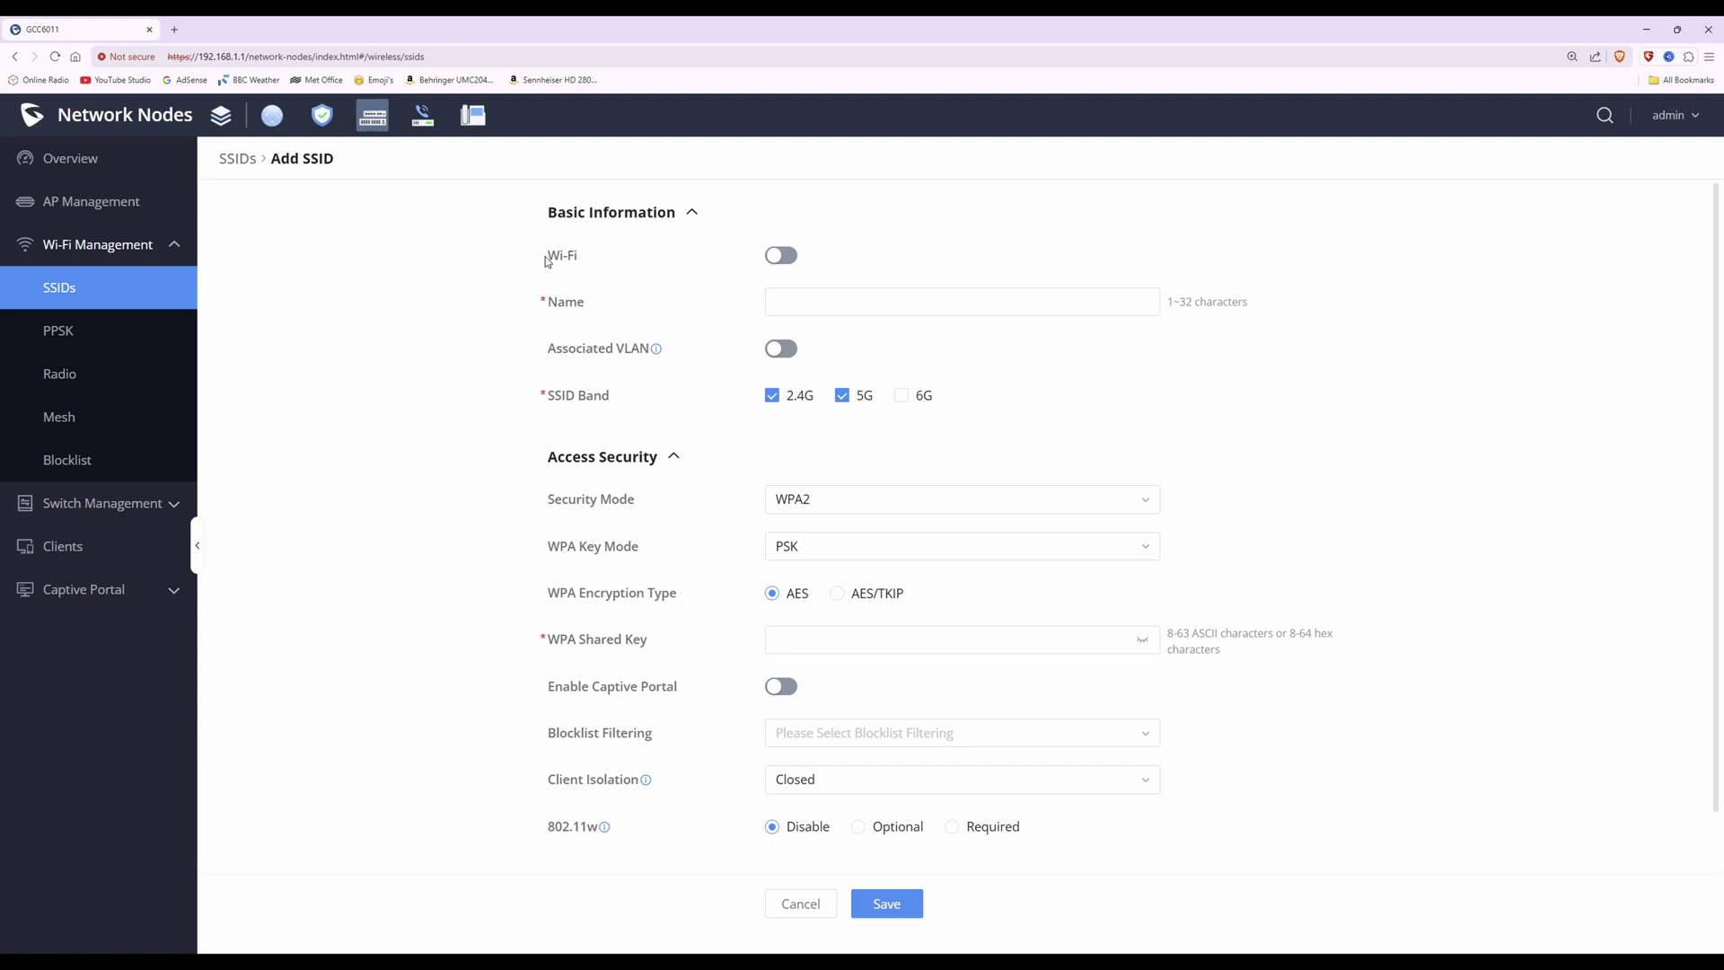
left_click(783, 258)
left_click_drag(546, 303, 595, 300)
left_click(883, 302)
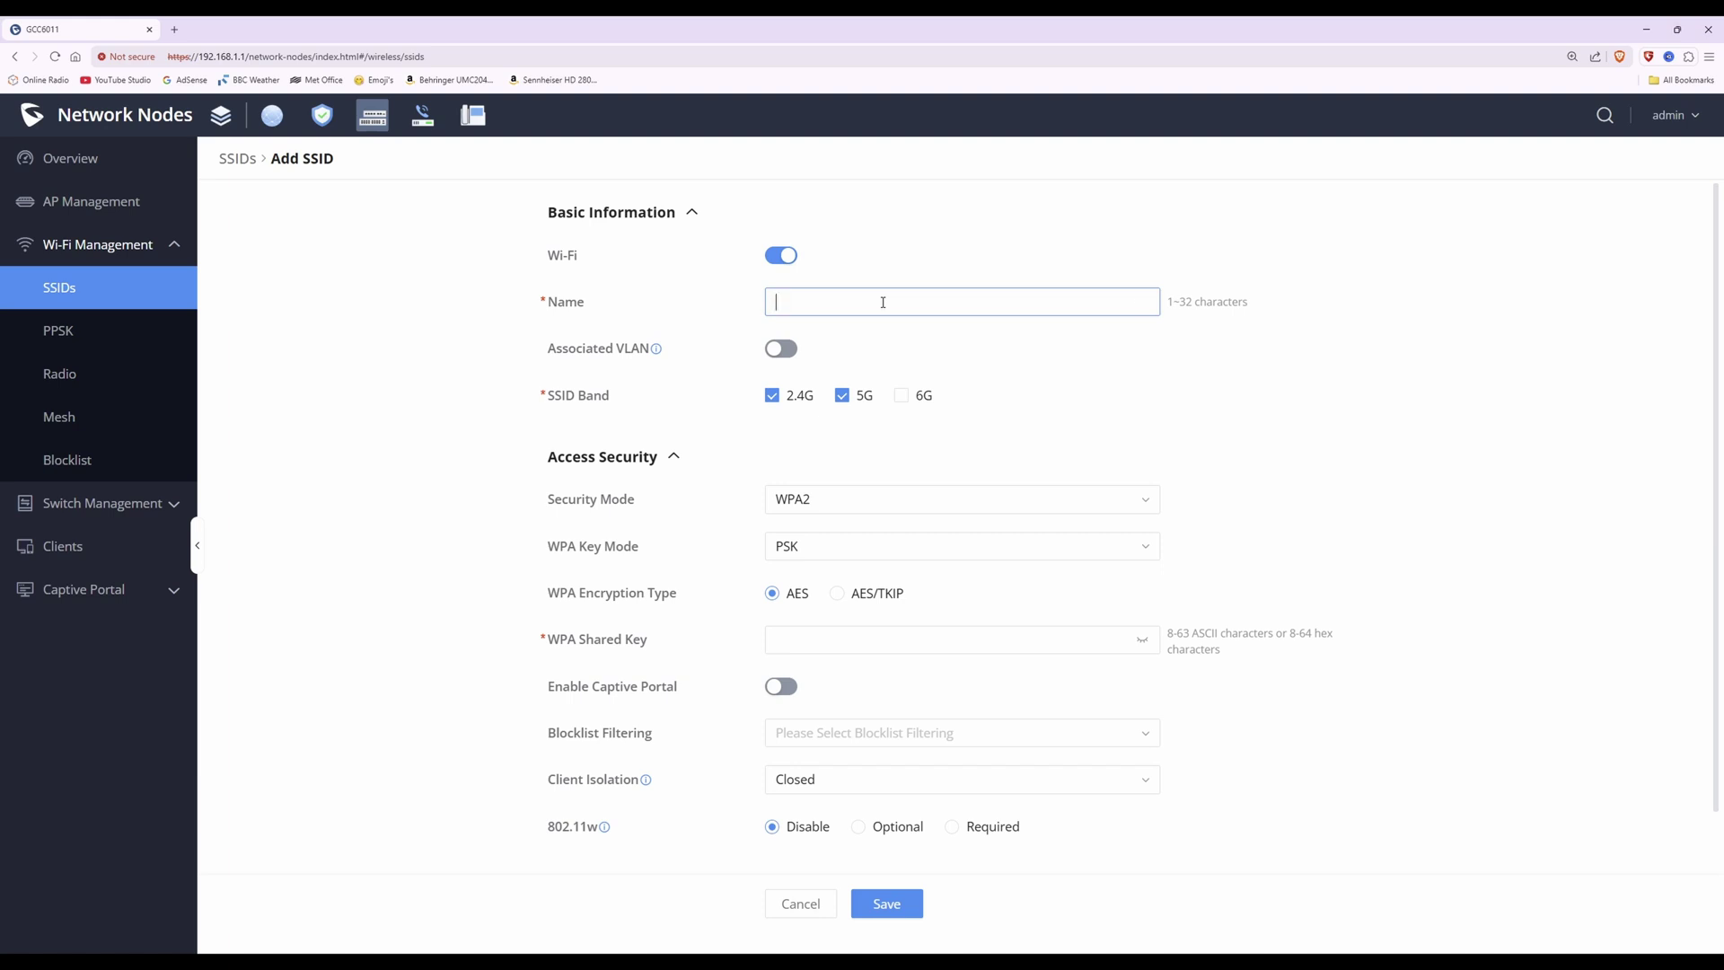
type("Test")
mouse_move(657, 349)
left_click(784, 352)
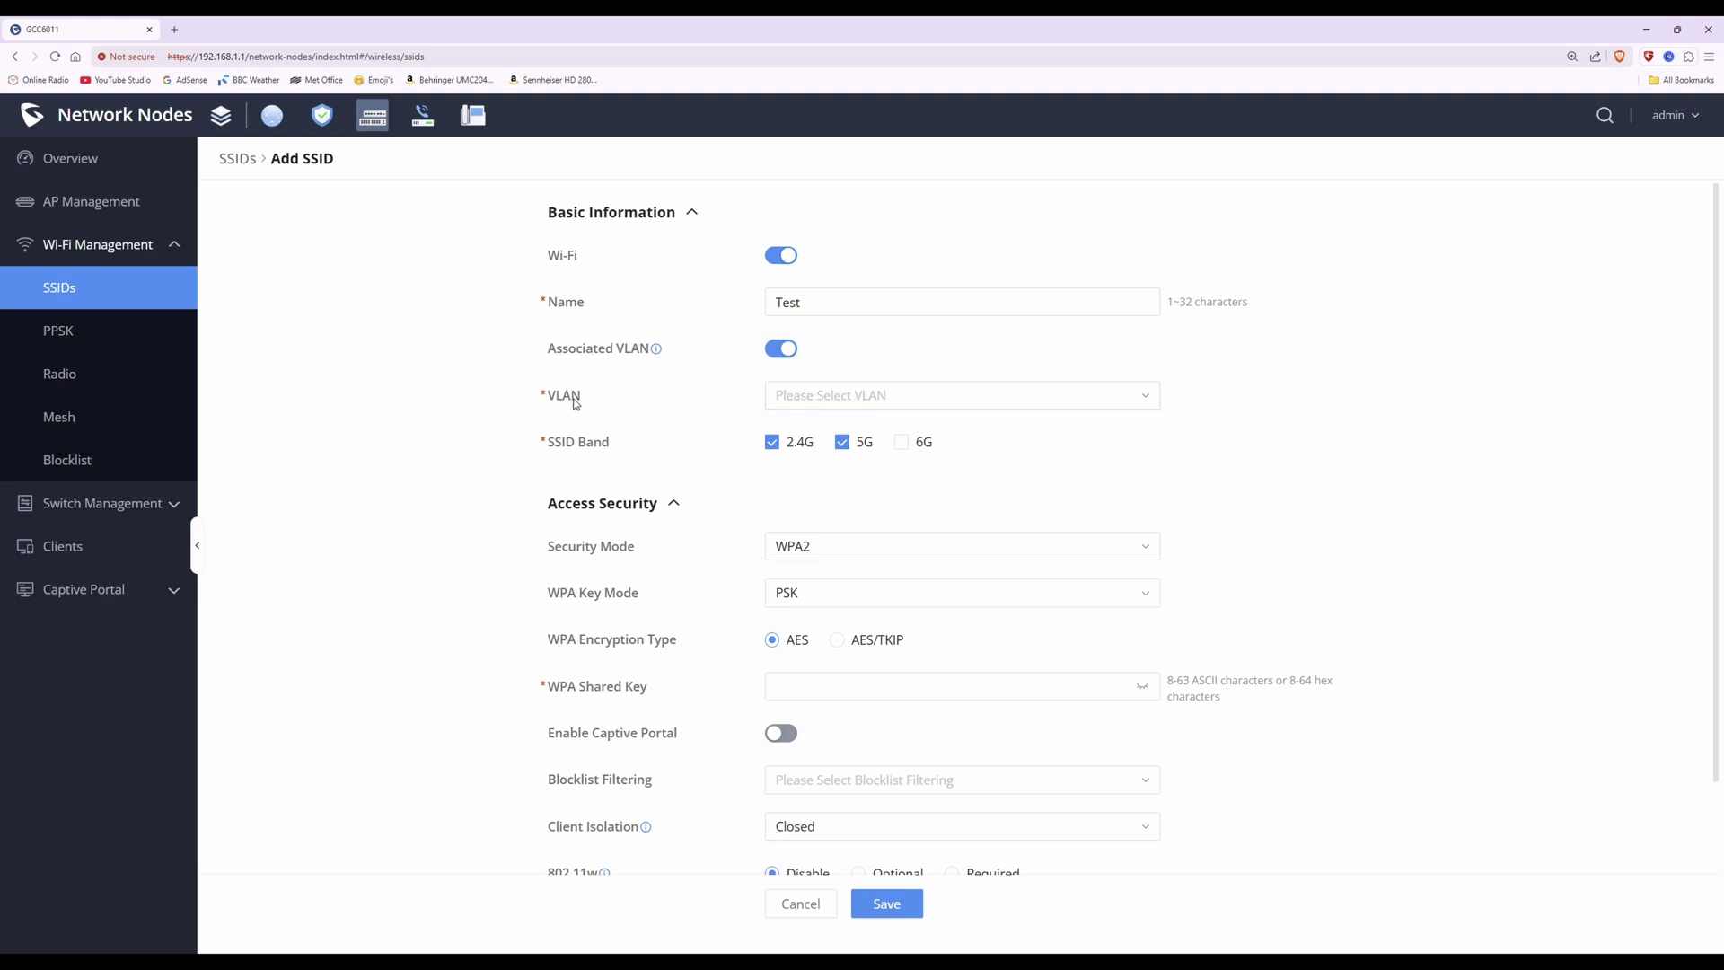
left_click(1026, 401)
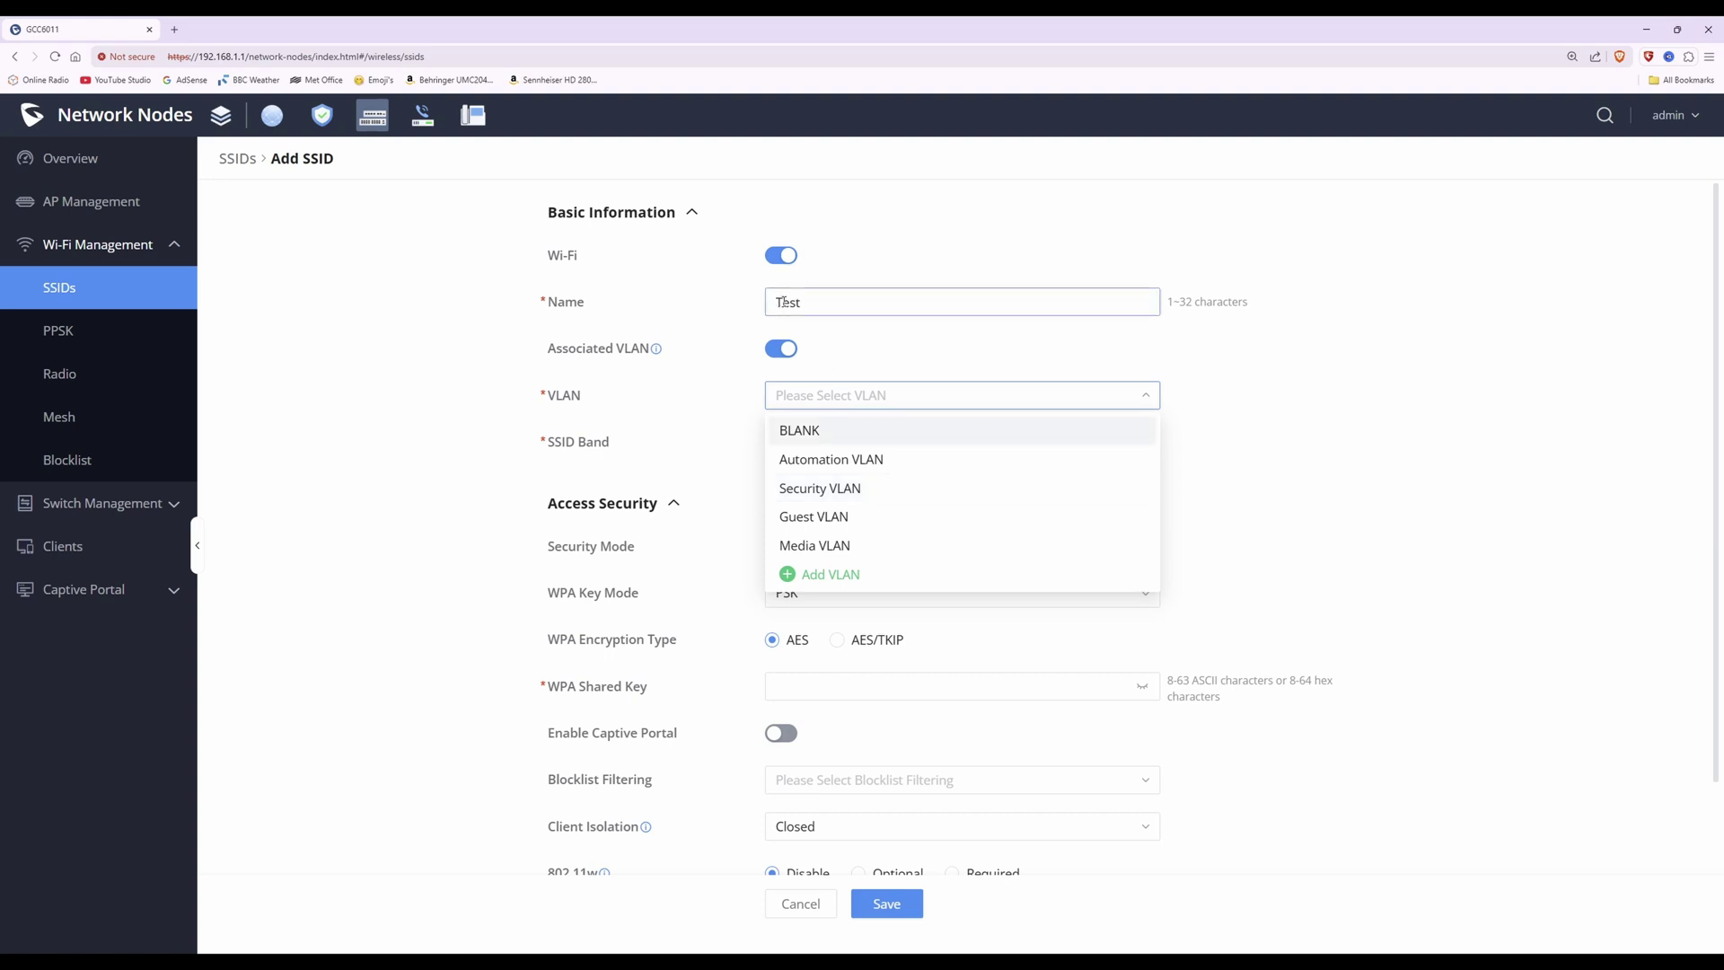
Step: Assign the SSID to Guest VLAN and limit SSID Band to 2.4G by unchecking 5G
left_click(812, 519)
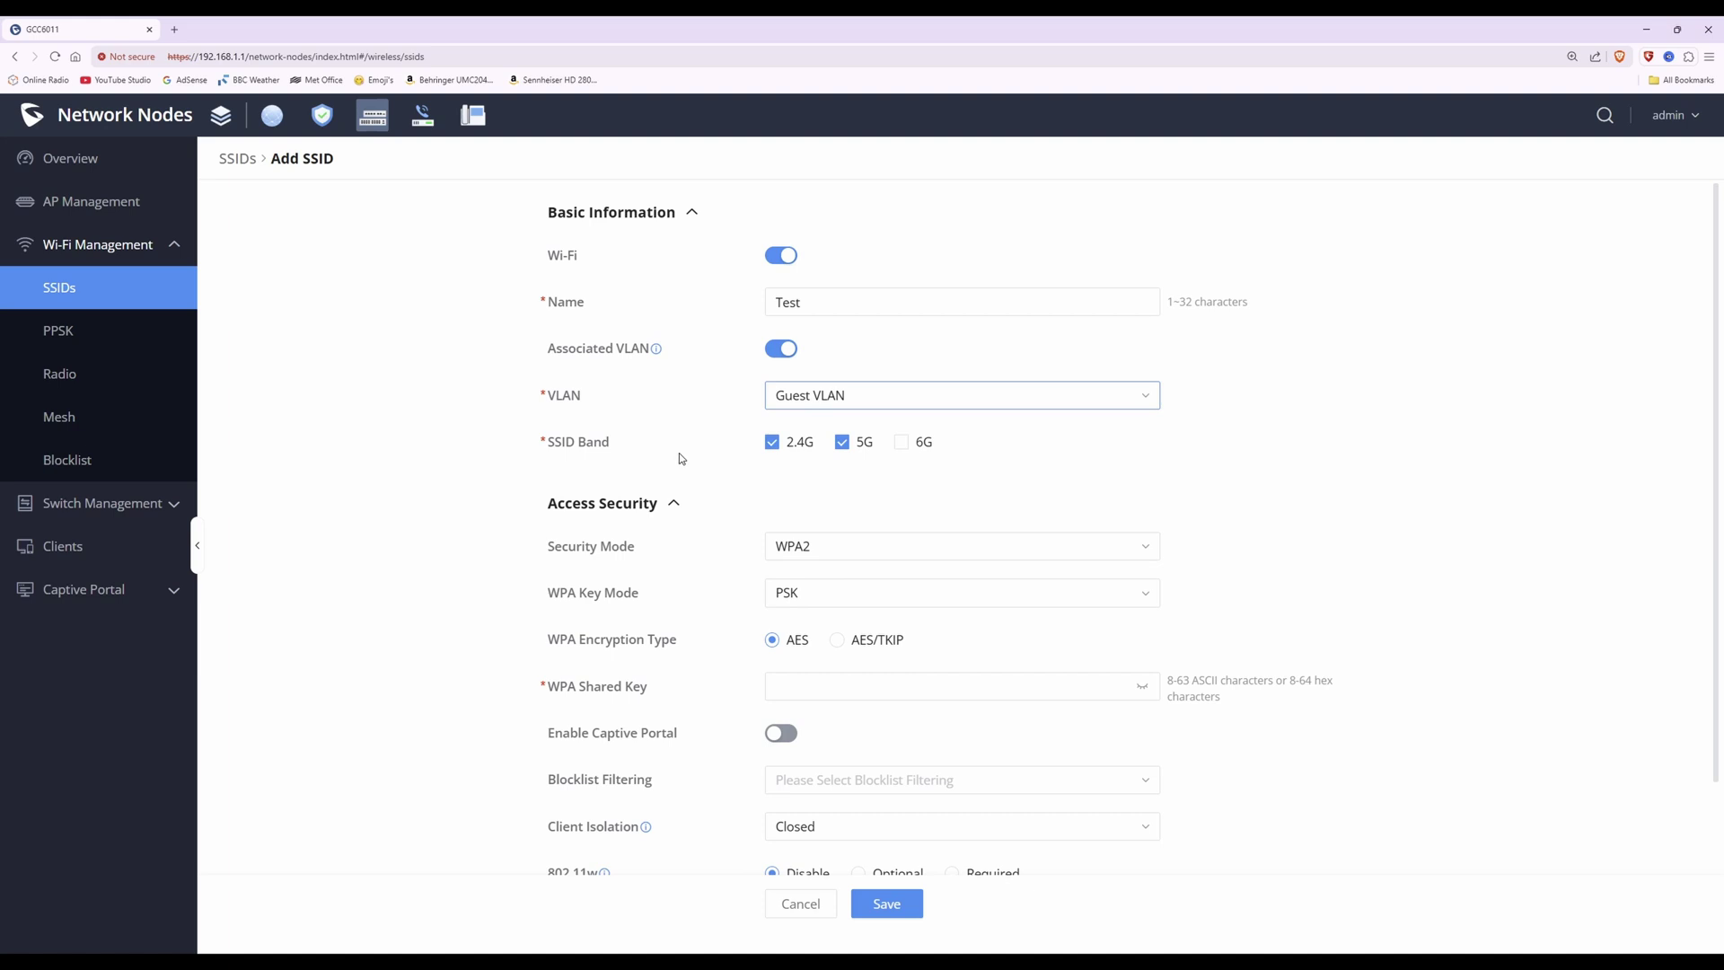
left_click_drag(543, 445, 623, 455)
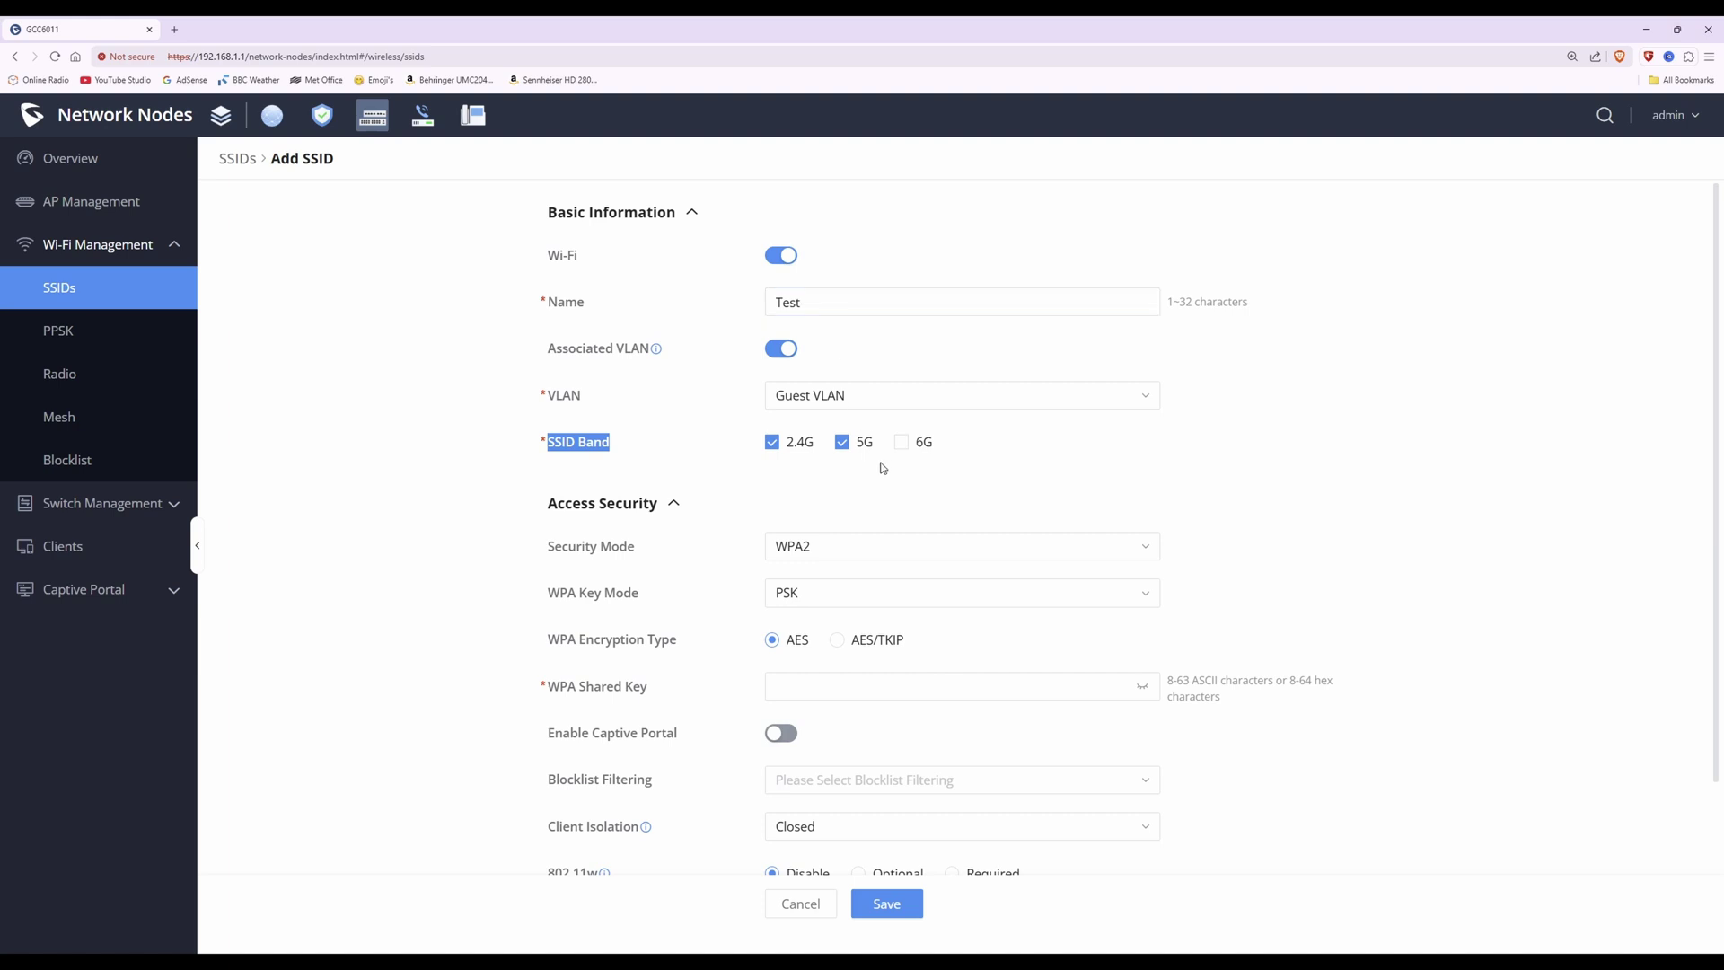
left_click(842, 449)
Step: Set Security Mode to WPA2/WPA3, giving SAE-PSK key mode with AES encryption
left_click(929, 559)
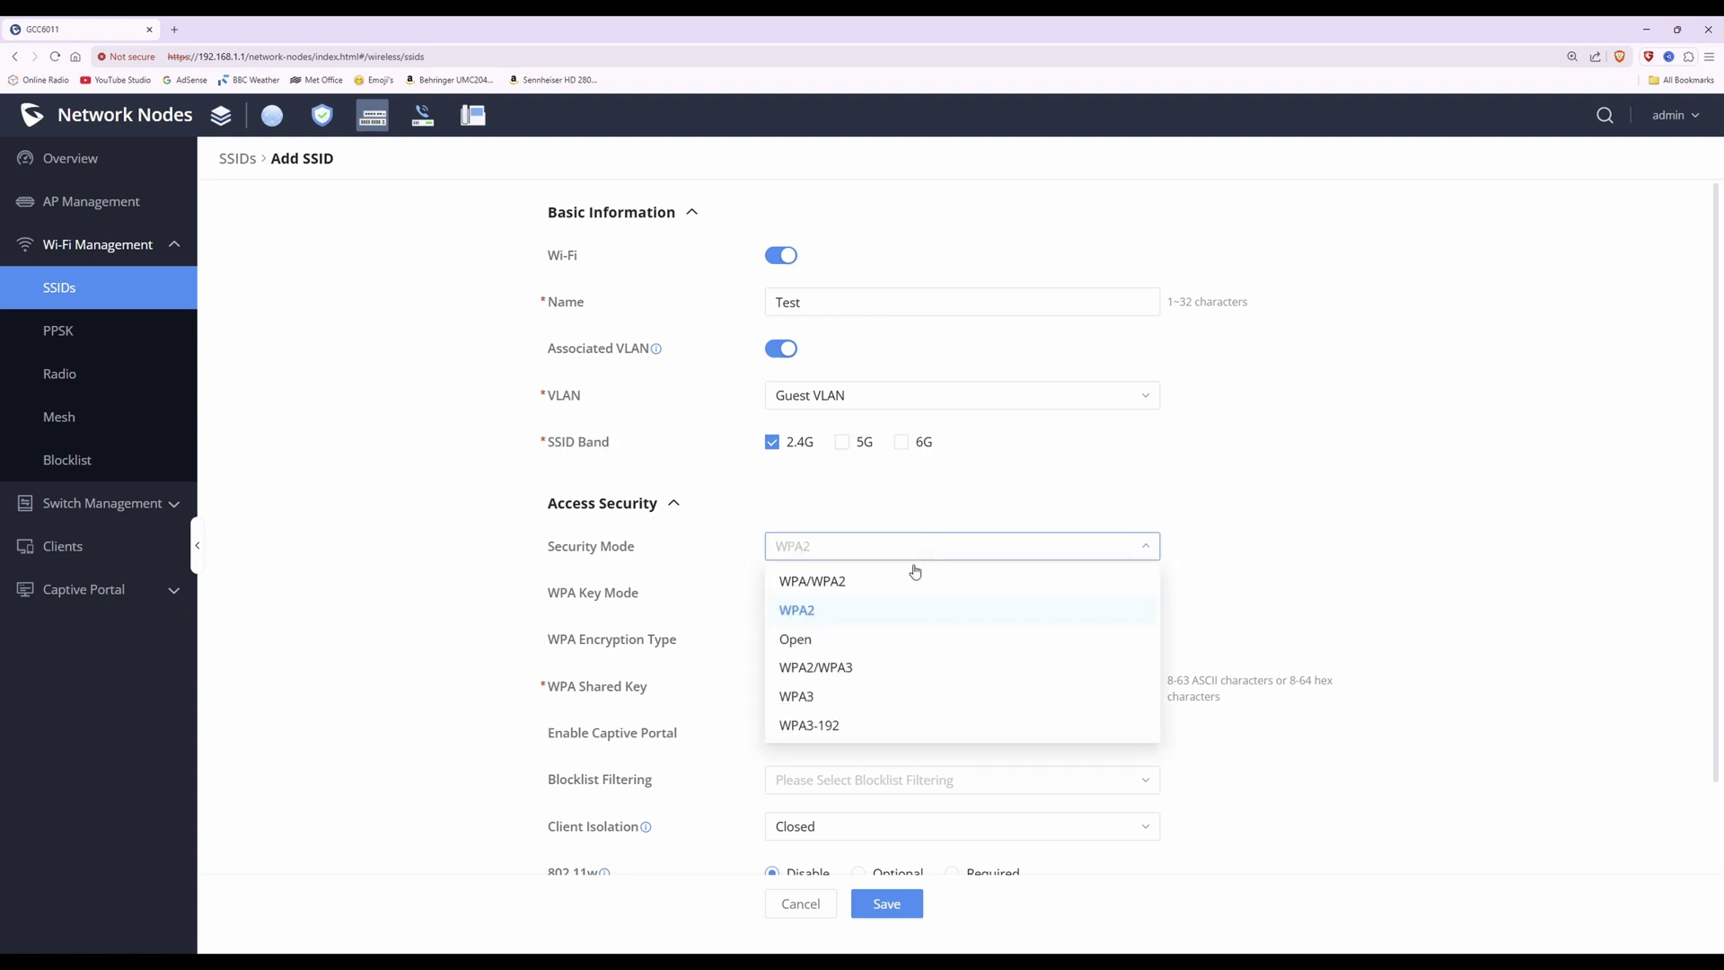
left_click(813, 676)
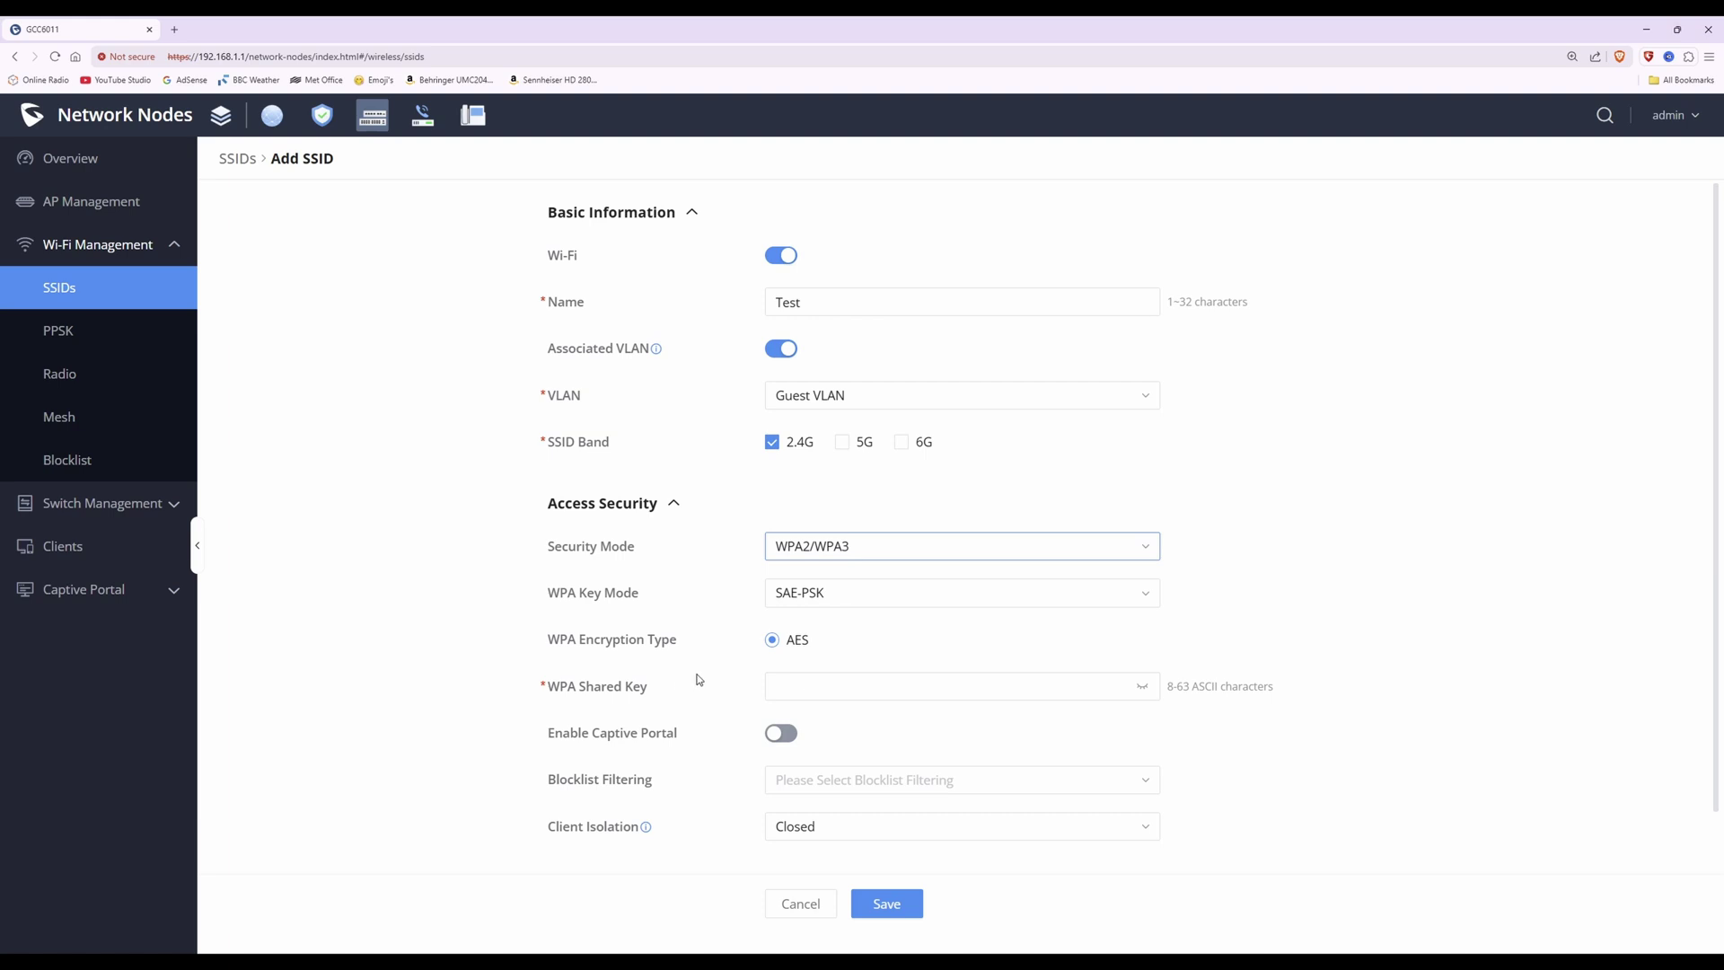
left_click(883, 685)
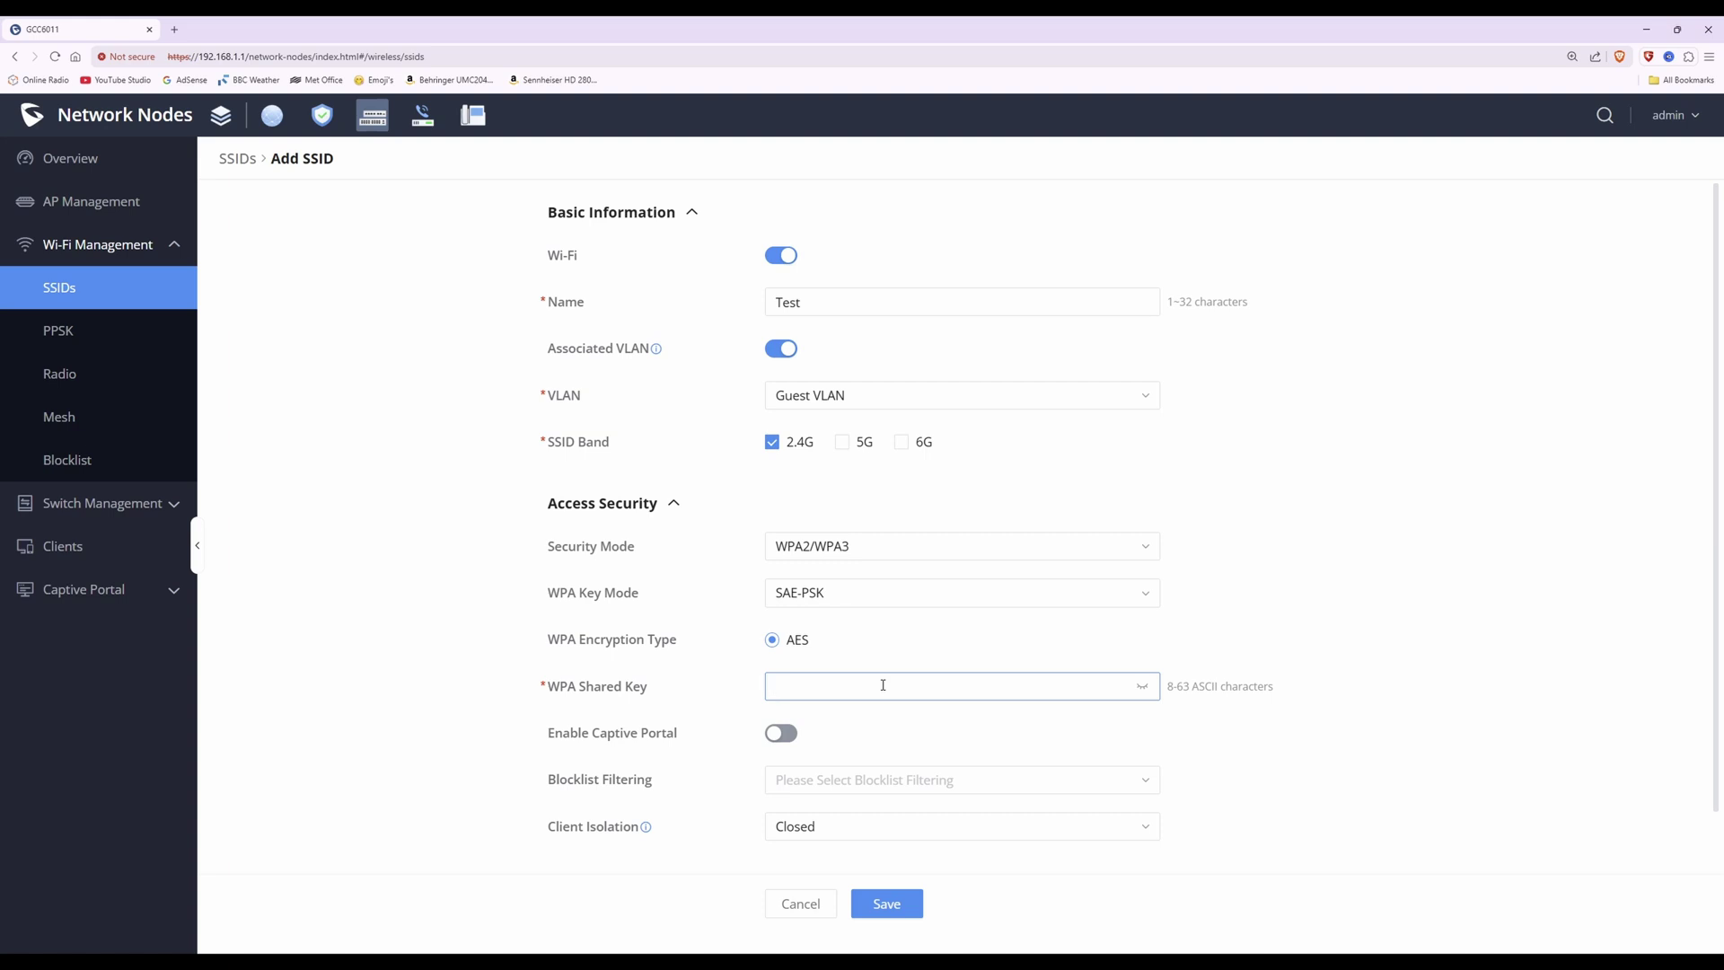
Step: Paste the WPA shared key and reveal it in plain text
key("ctrl+v")
left_click(1145, 688)
left_click(826, 683)
scroll(887, 729, "down", 1)
left_click(886, 729)
Step: Scroll through the form reviewing the VLAN, the name Test and Client Isolation Closed
scroll(885, 724, "down", 3)
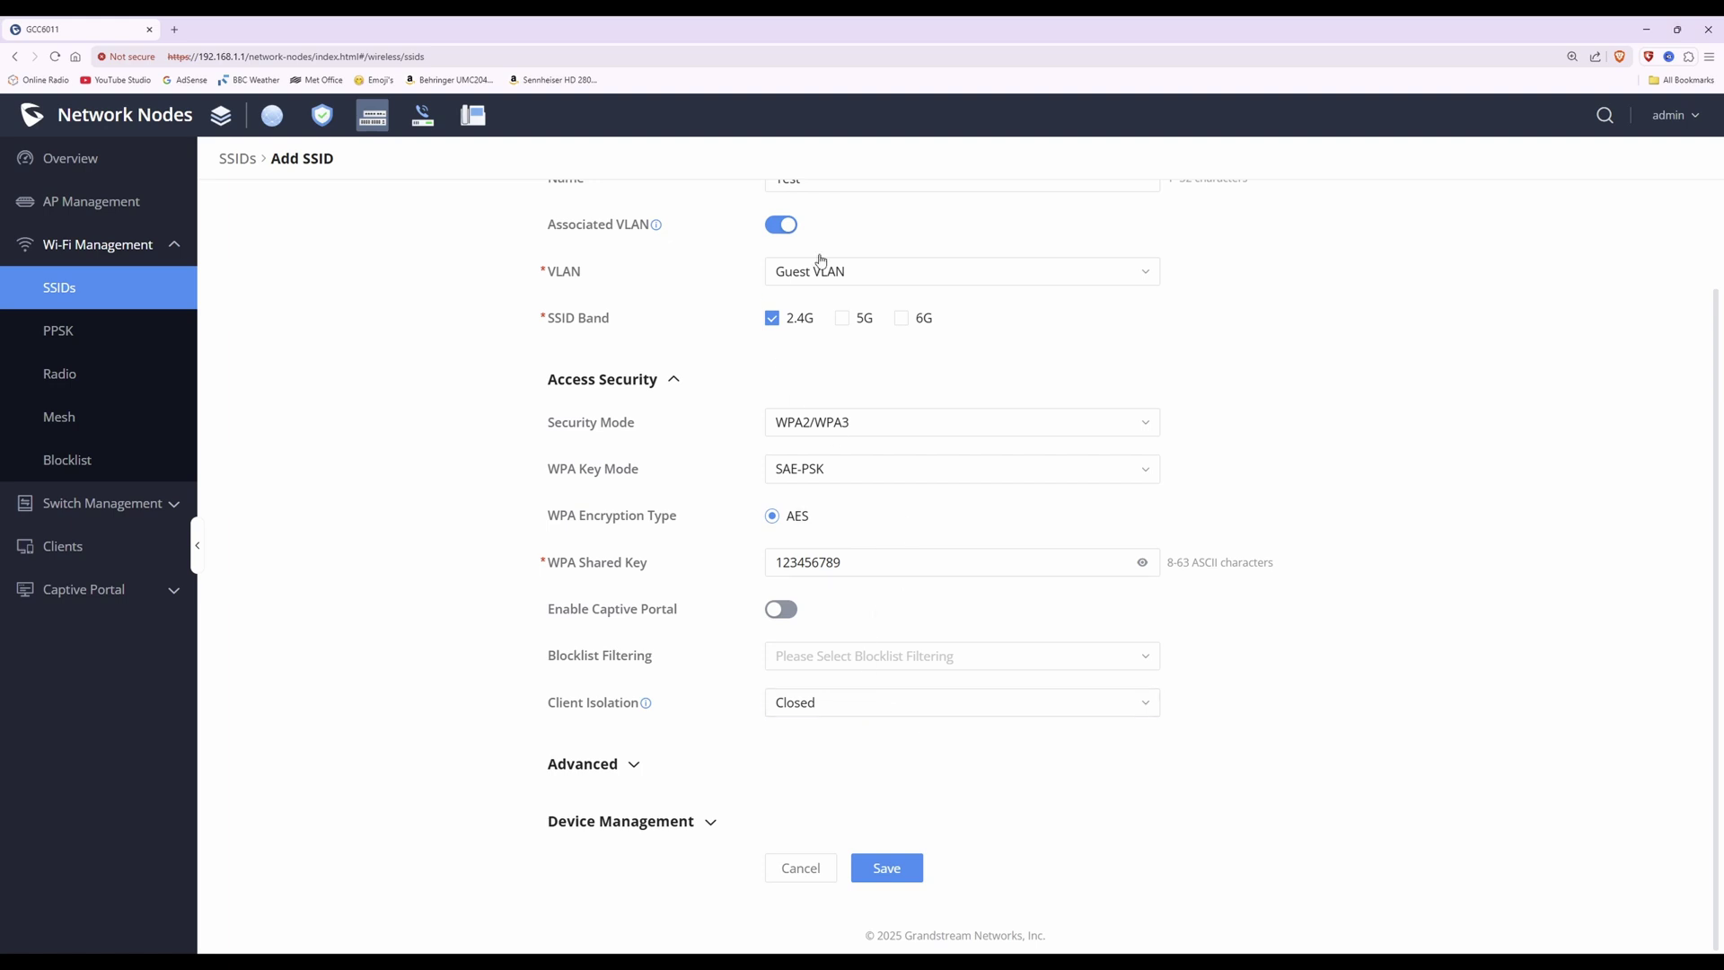
scroll(974, 409, "up", 1)
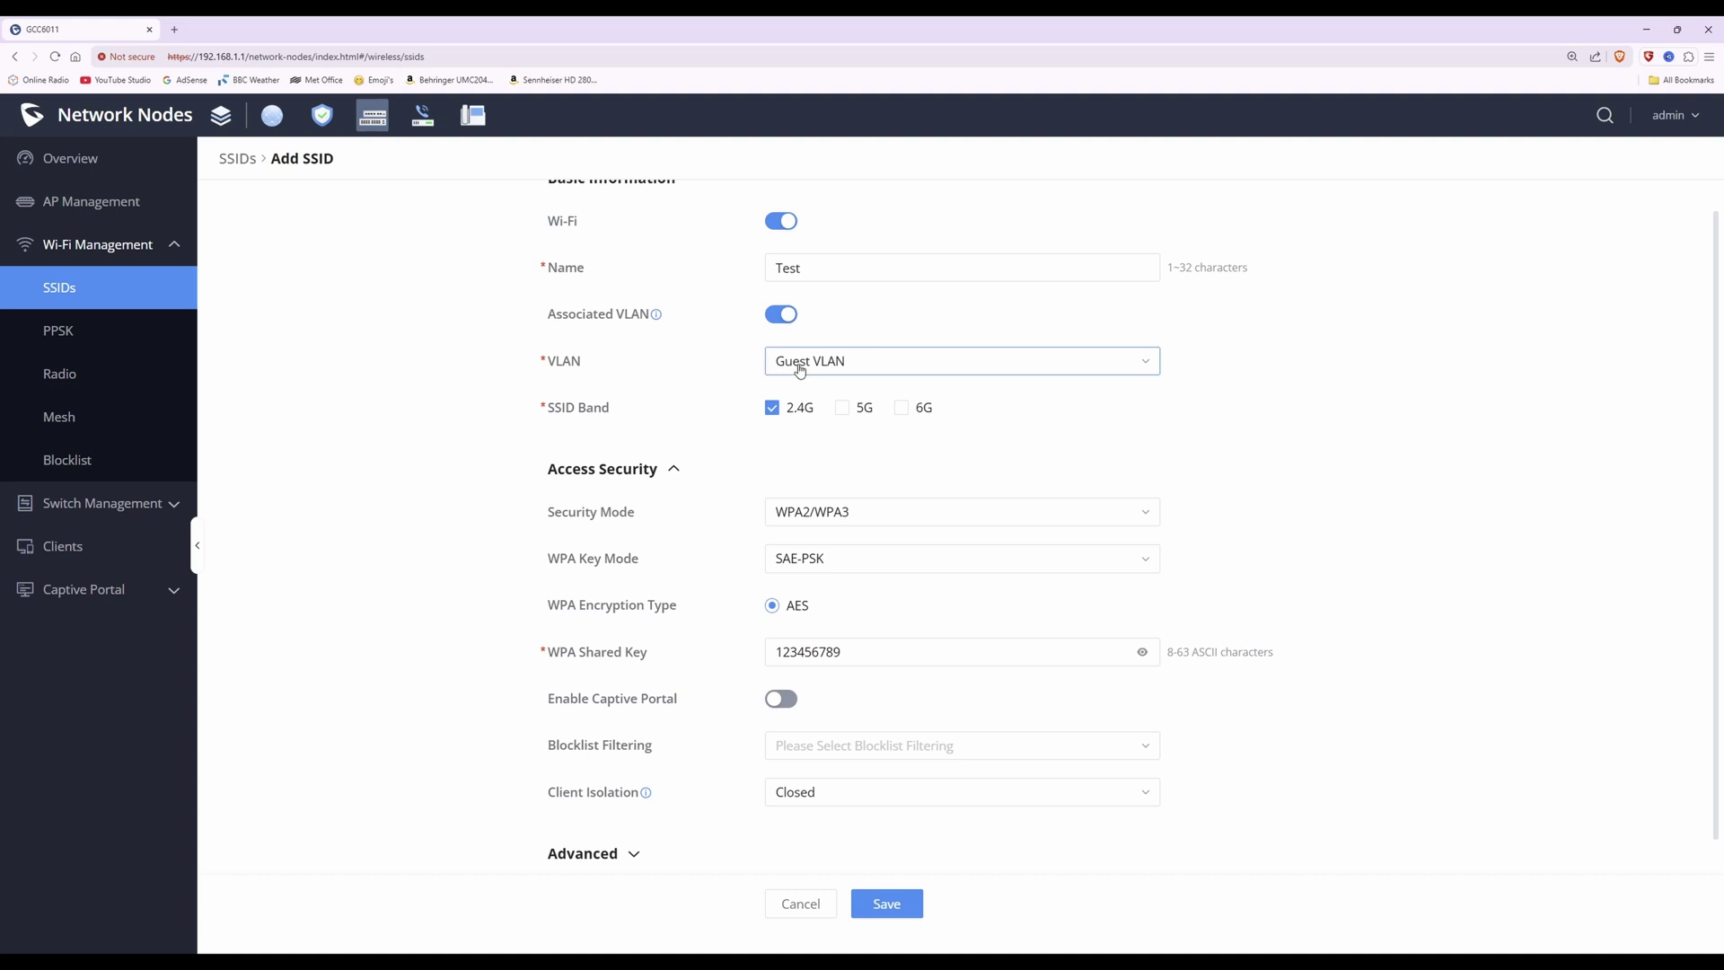
left_click_drag(537, 359, 590, 371)
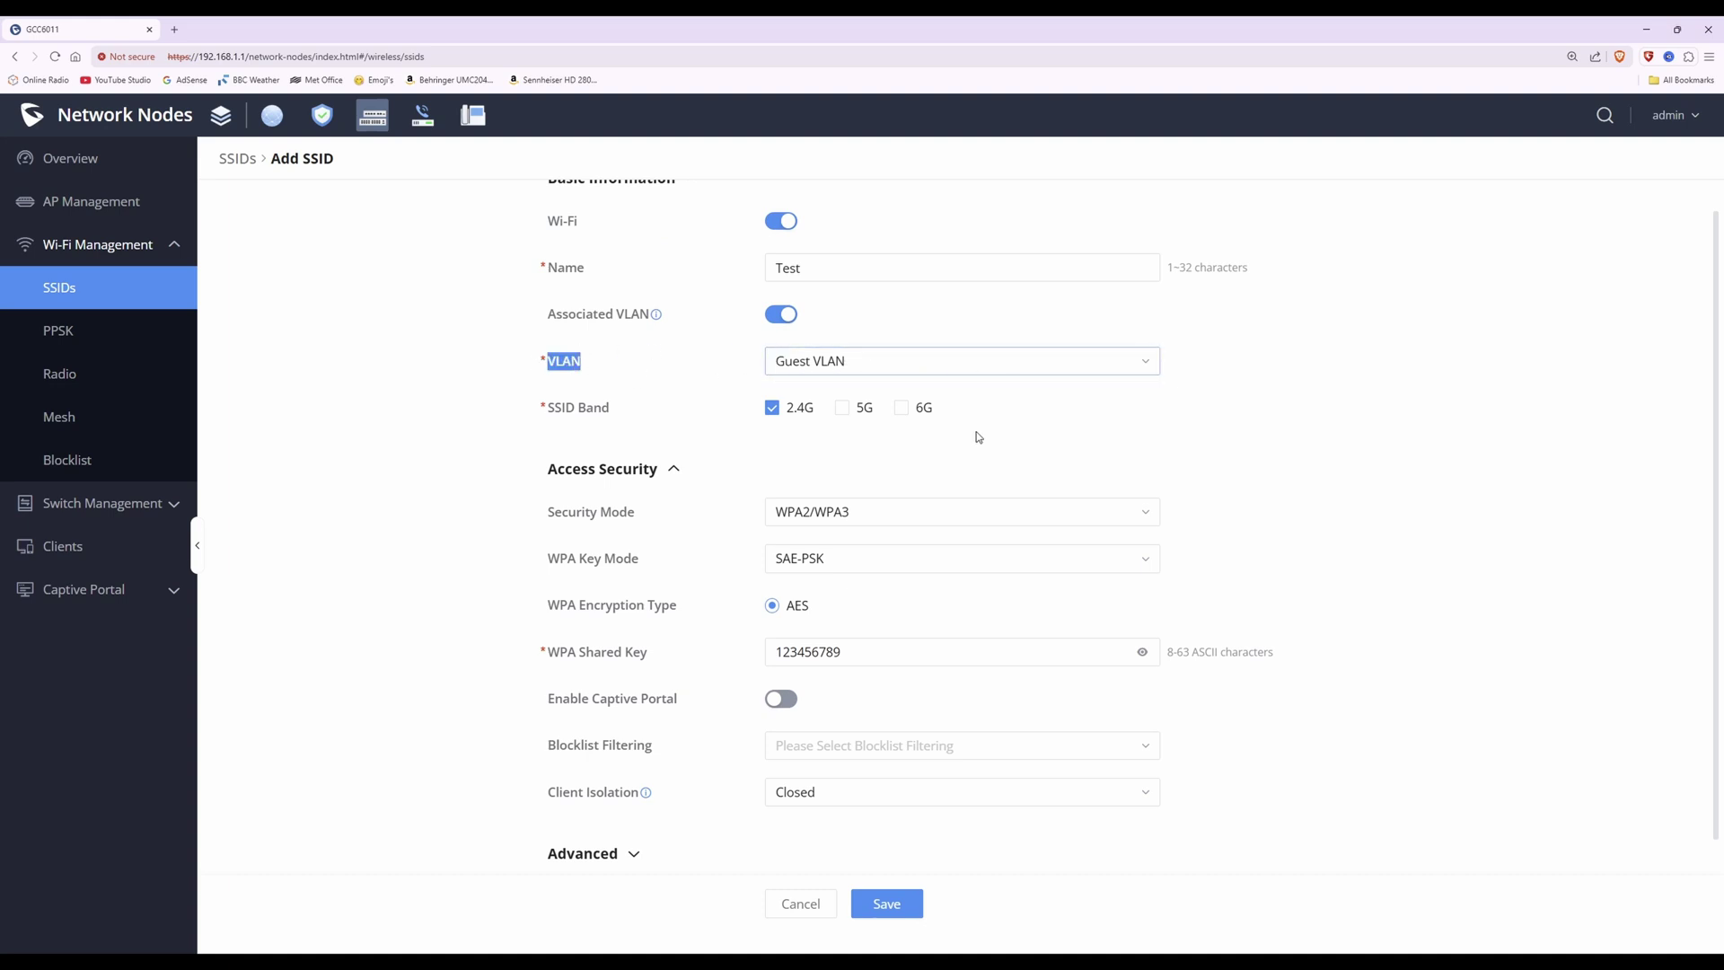
scroll(826, 574, "down", 1)
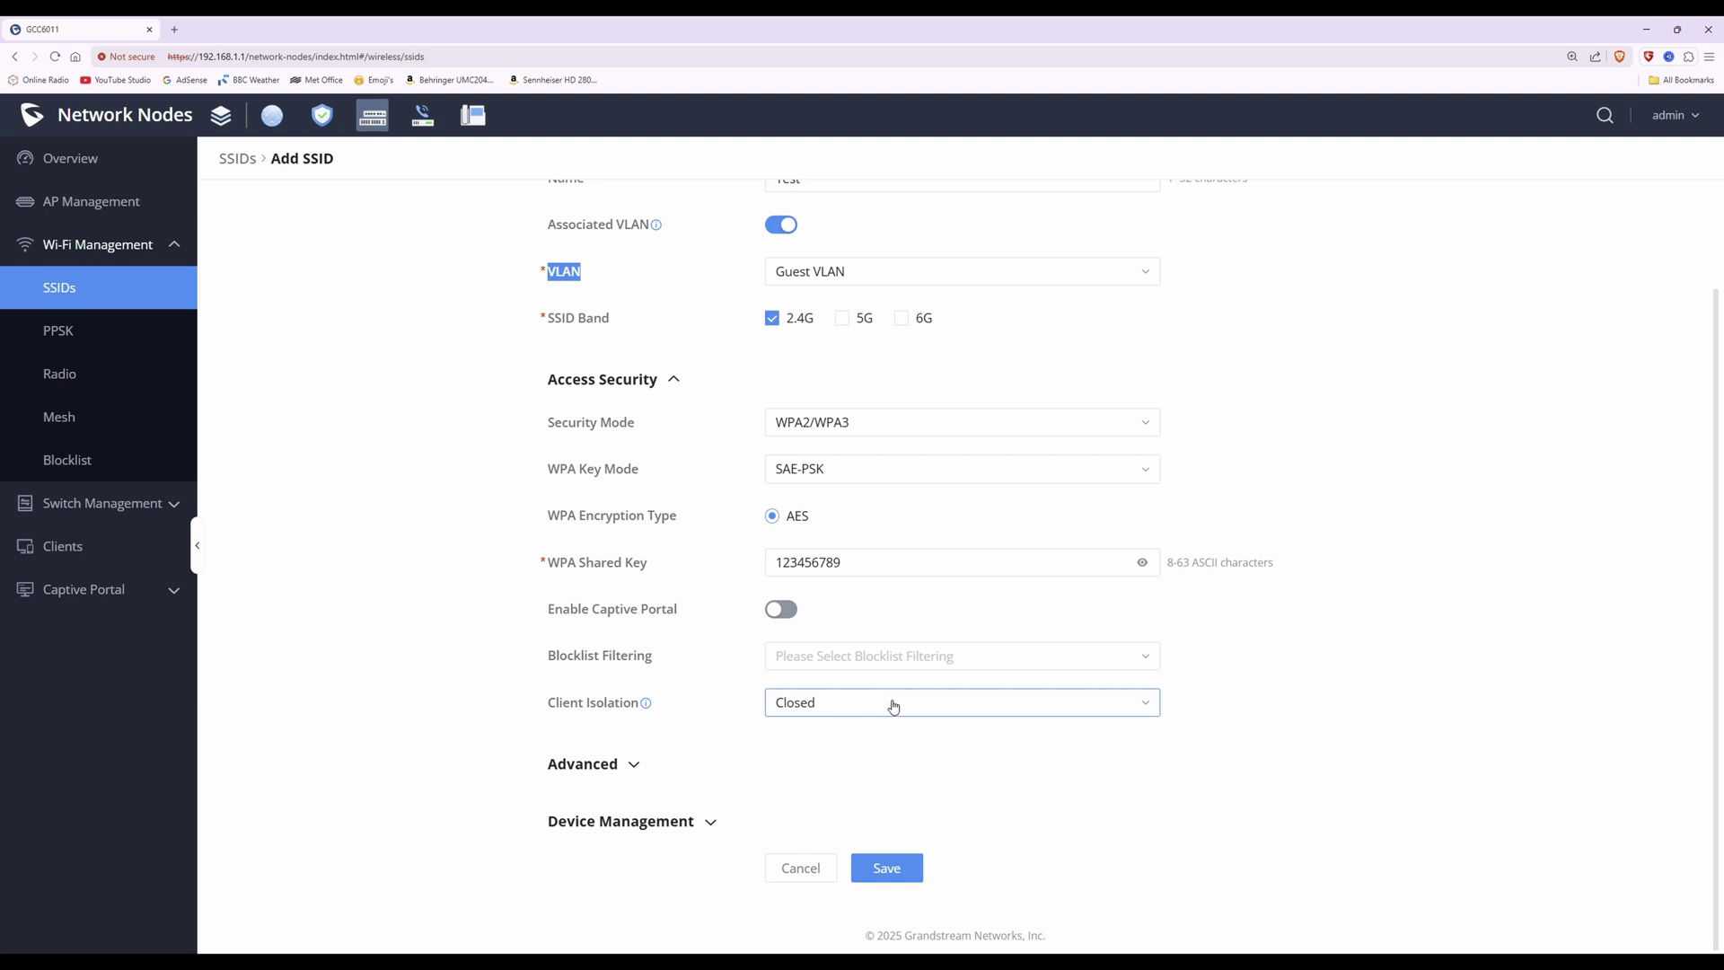
scroll(914, 495, "up", 2)
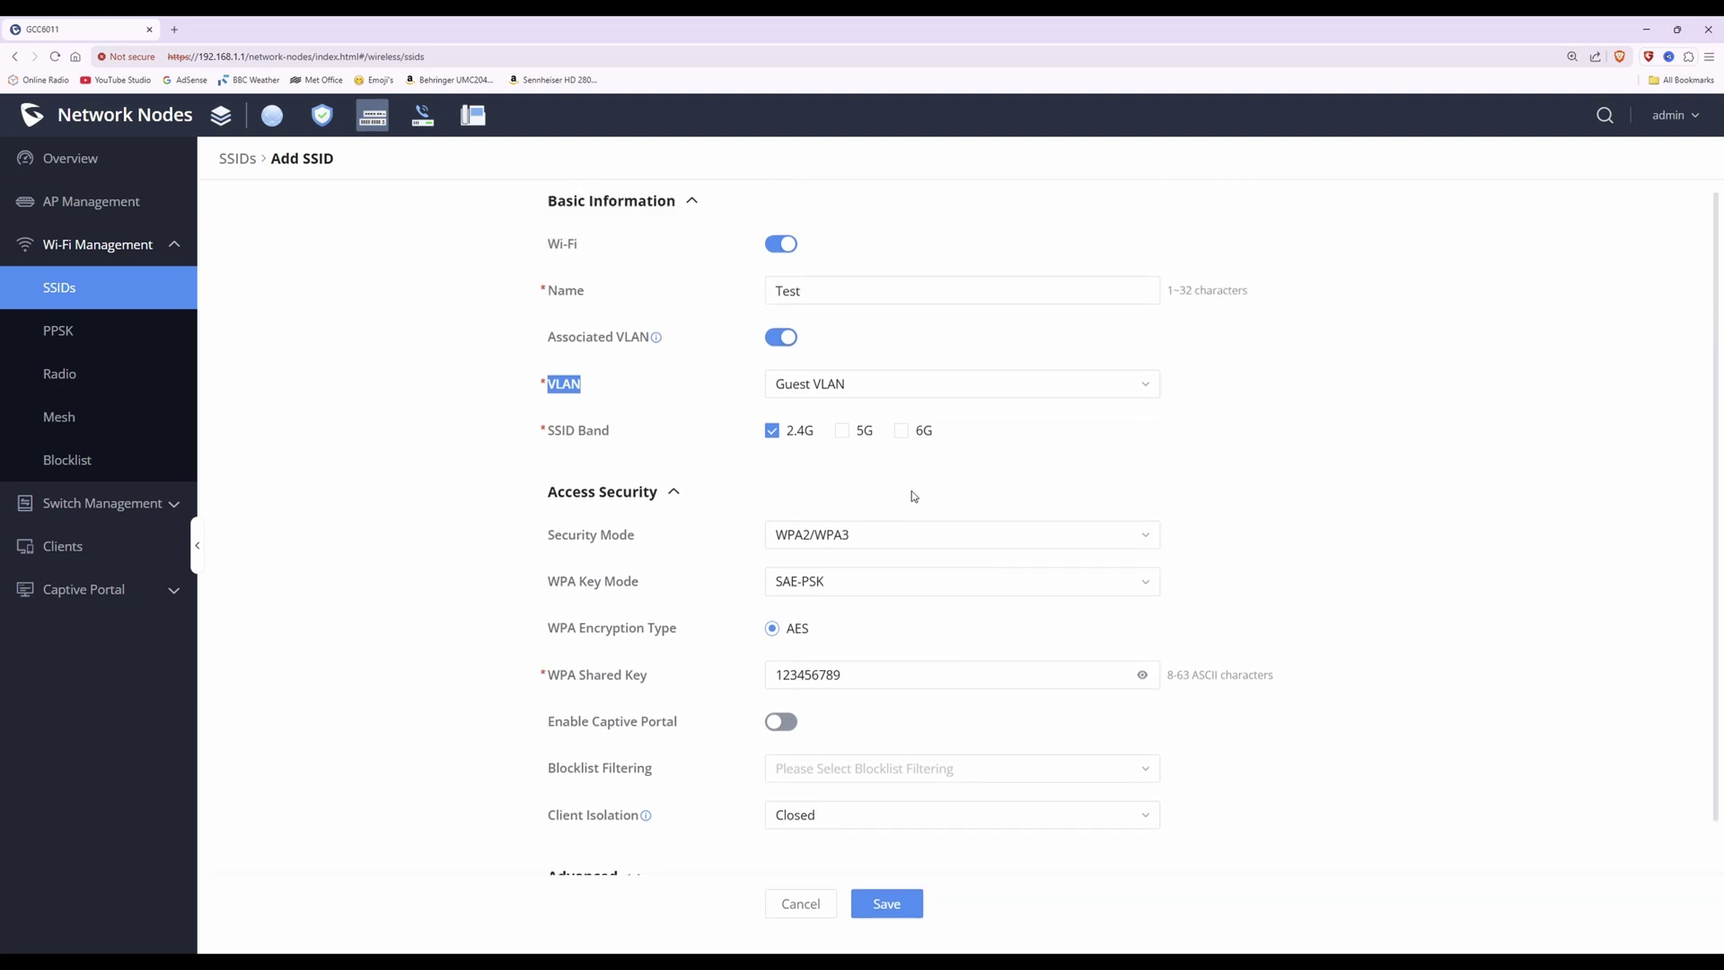
left_click(809, 288)
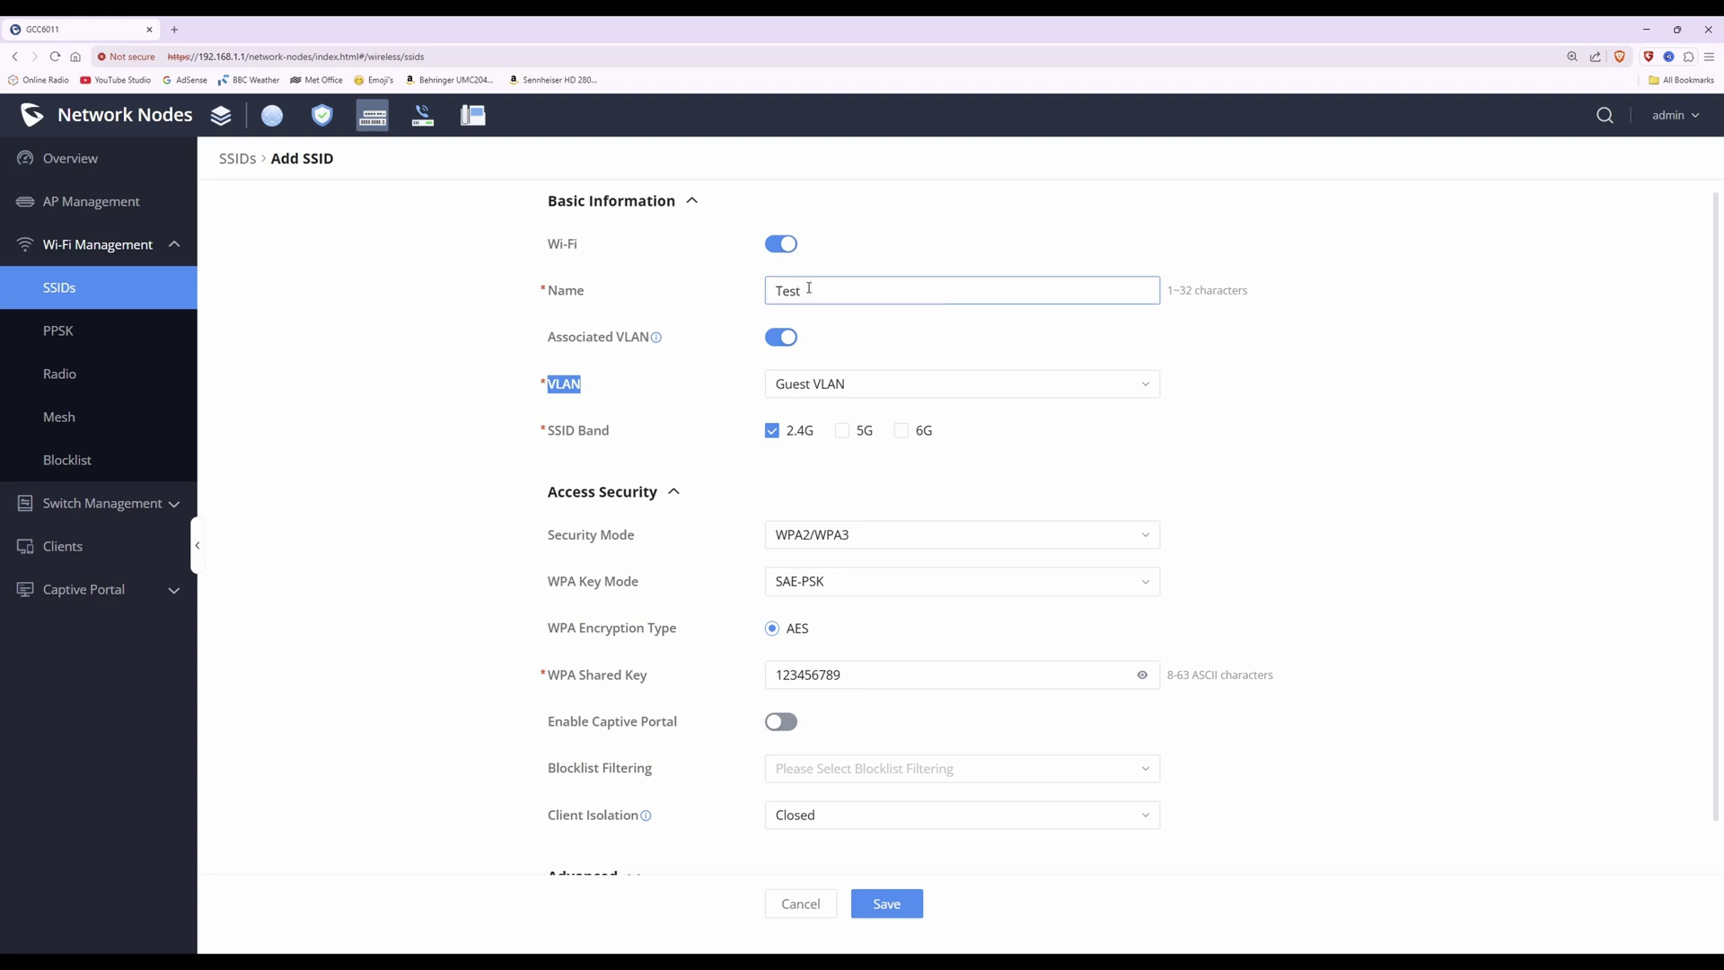
scroll(934, 708, "down", 2)
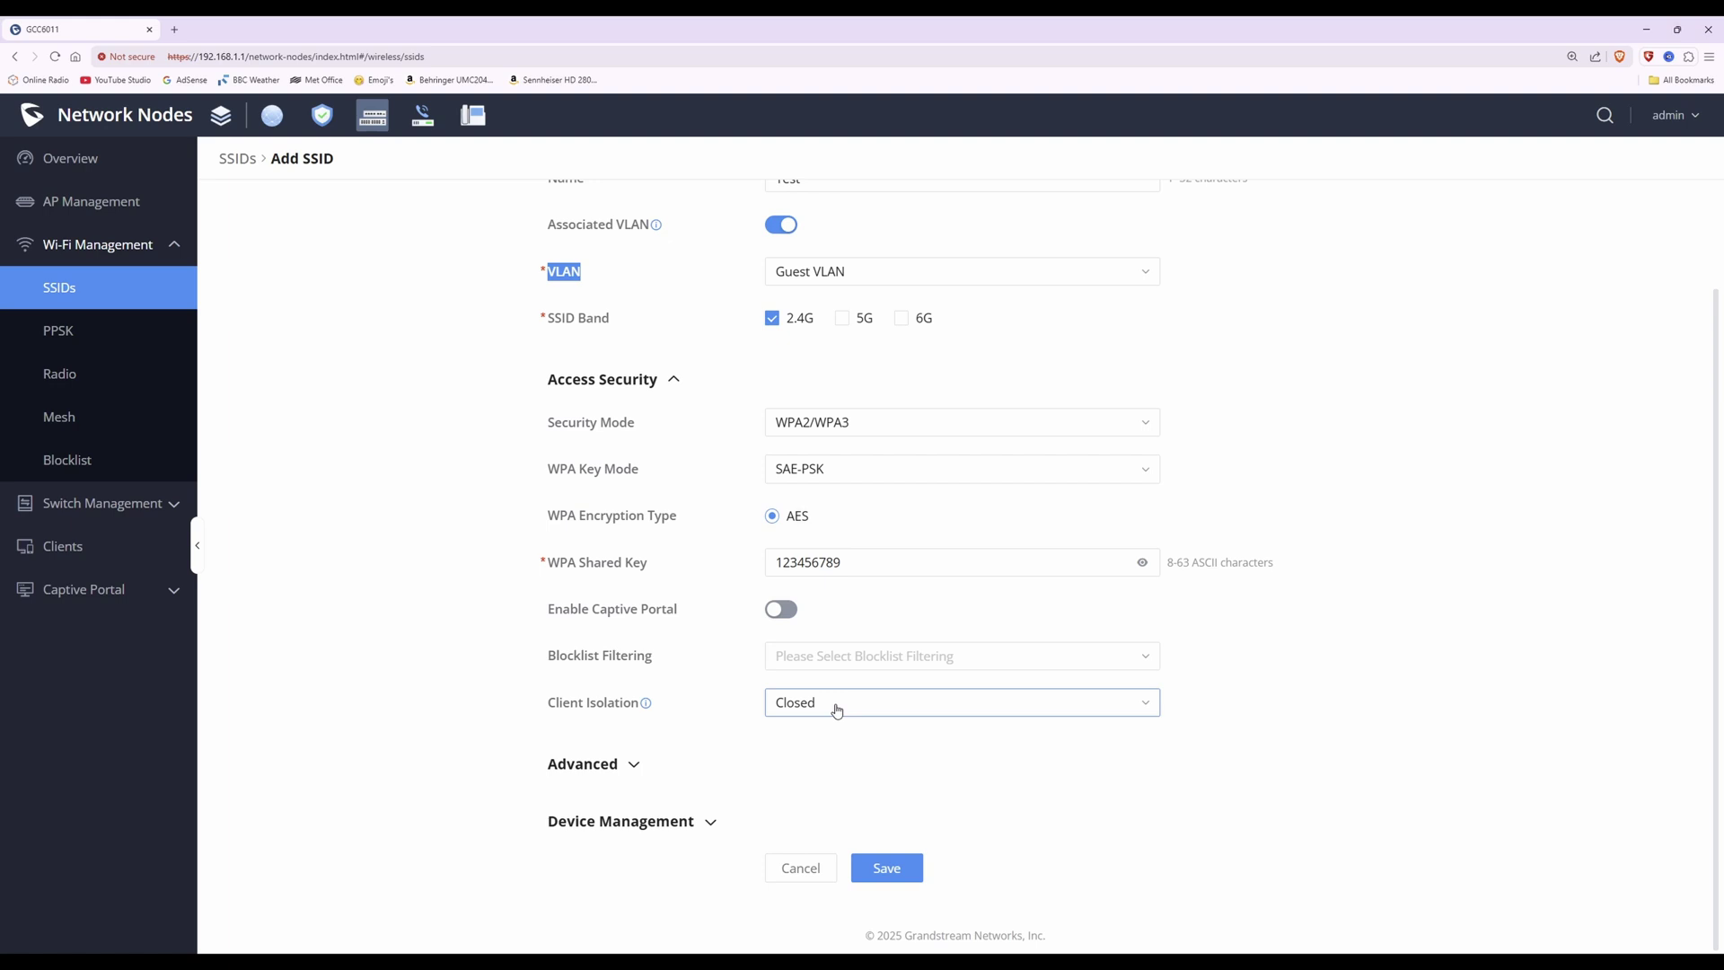
scroll(1062, 715, "up", 1)
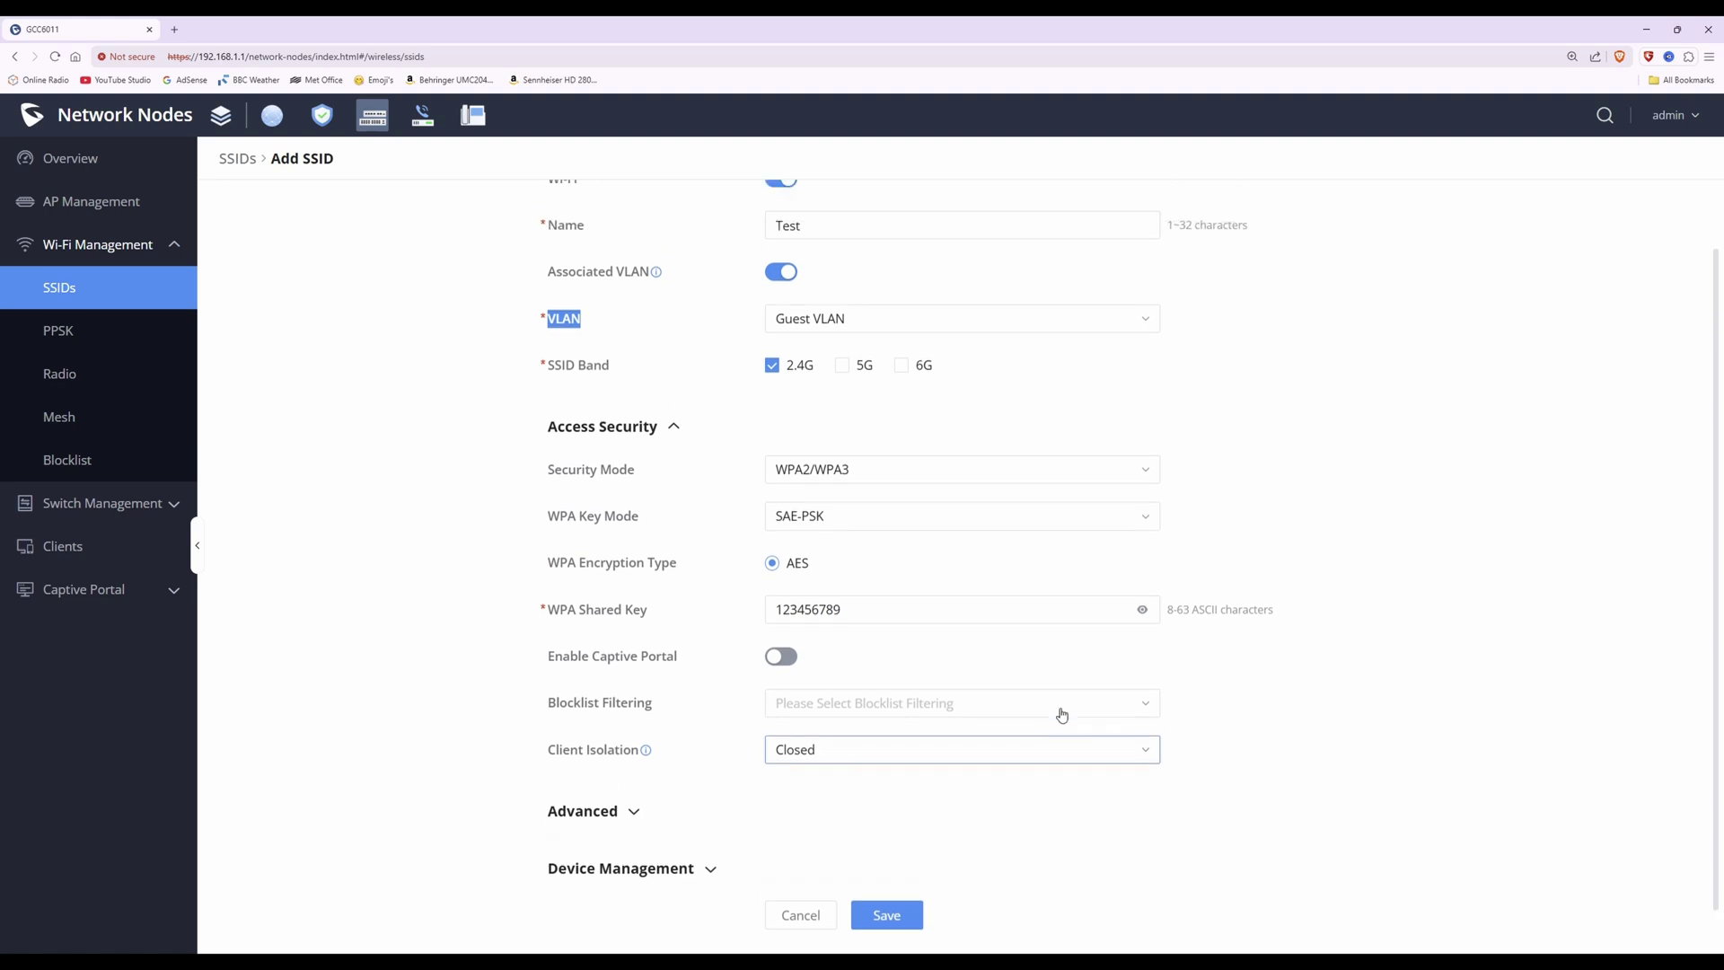
scroll(1062, 715, "up", 2)
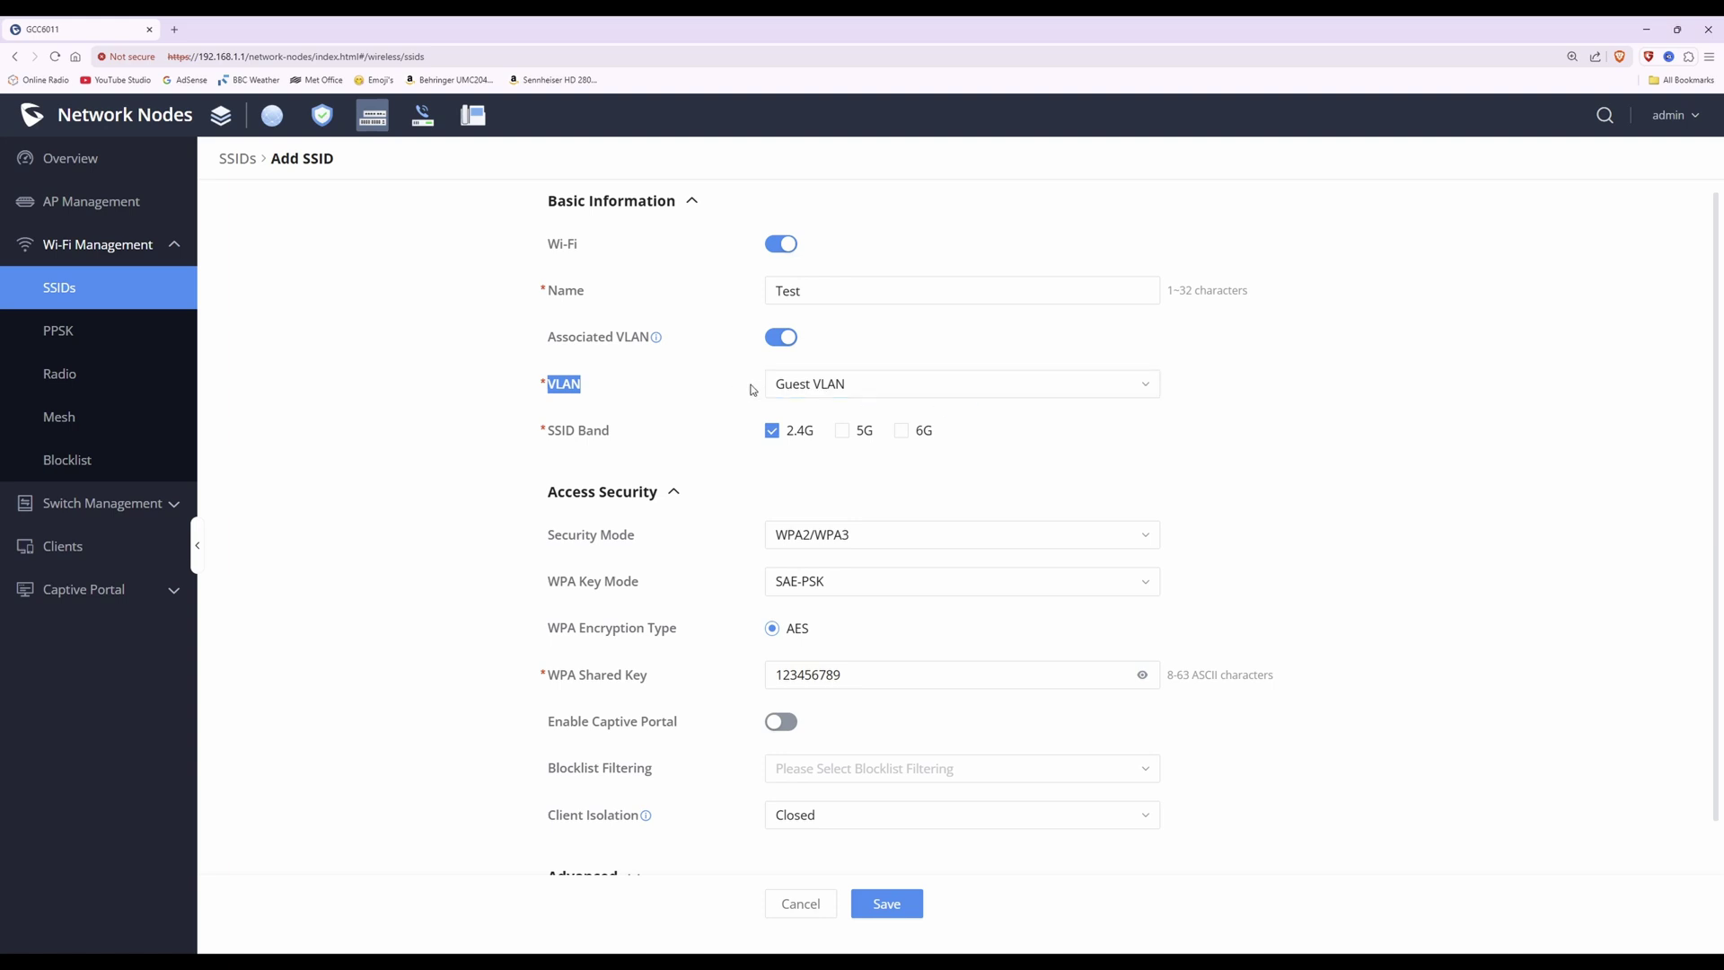
scroll(1013, 557, "down", 2)
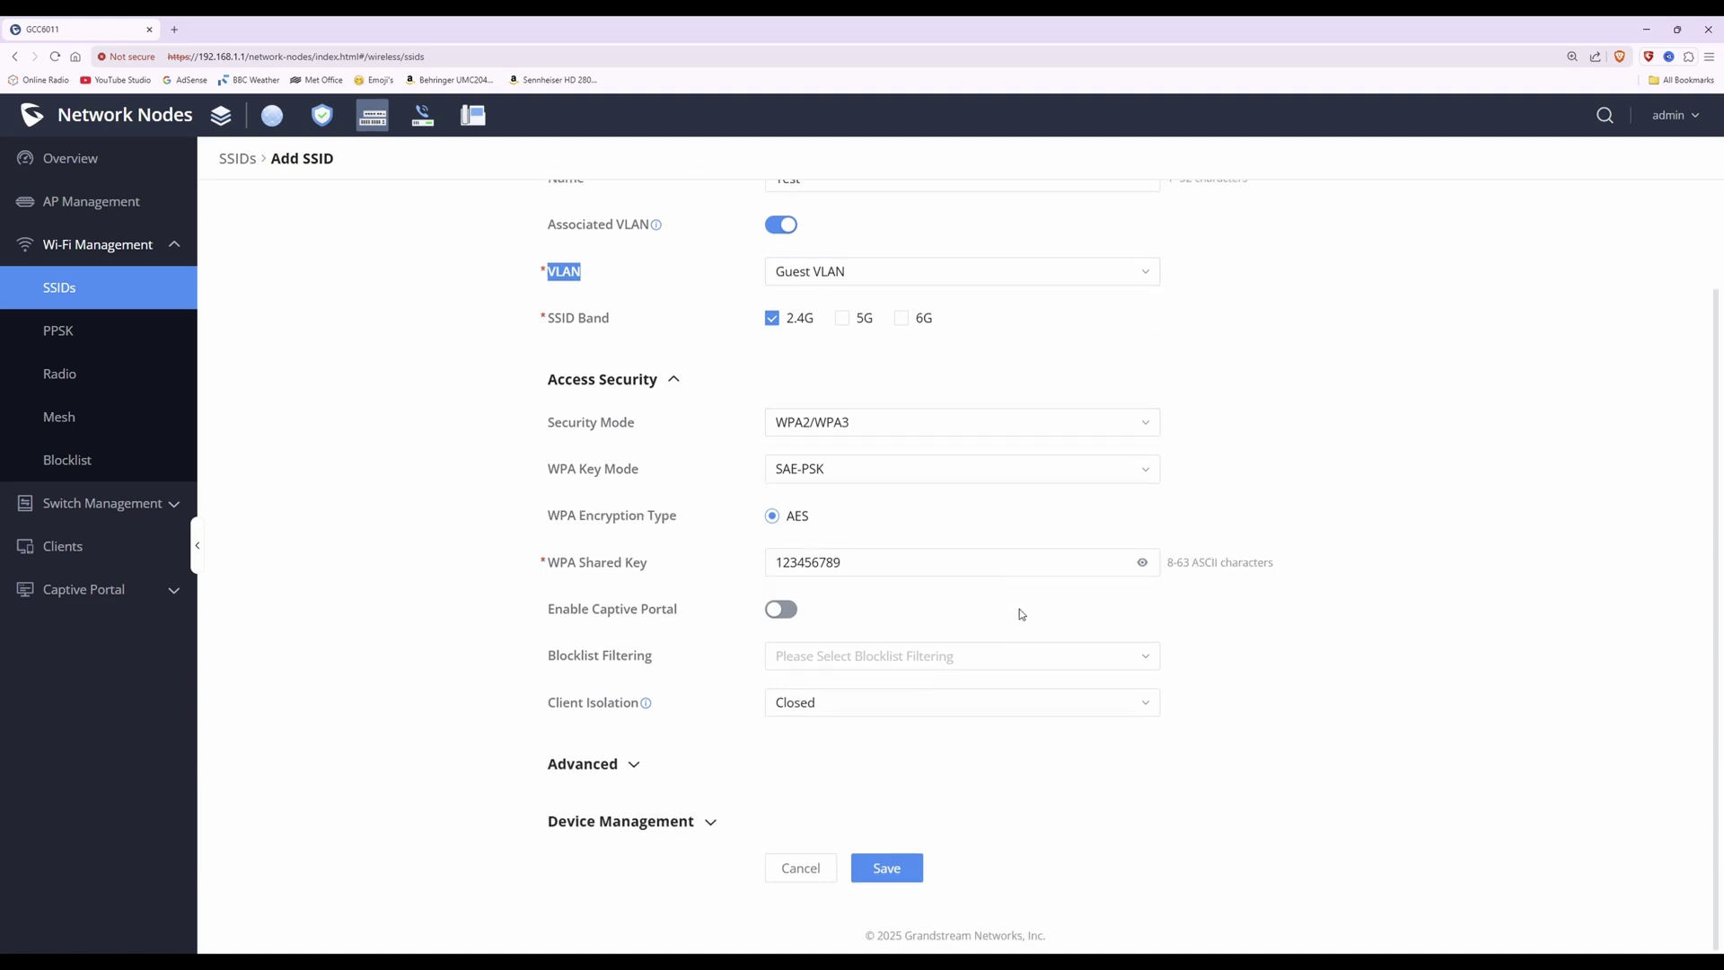
Step: Change Client Isolation from Closed to Radio and review the form
left_click(945, 713)
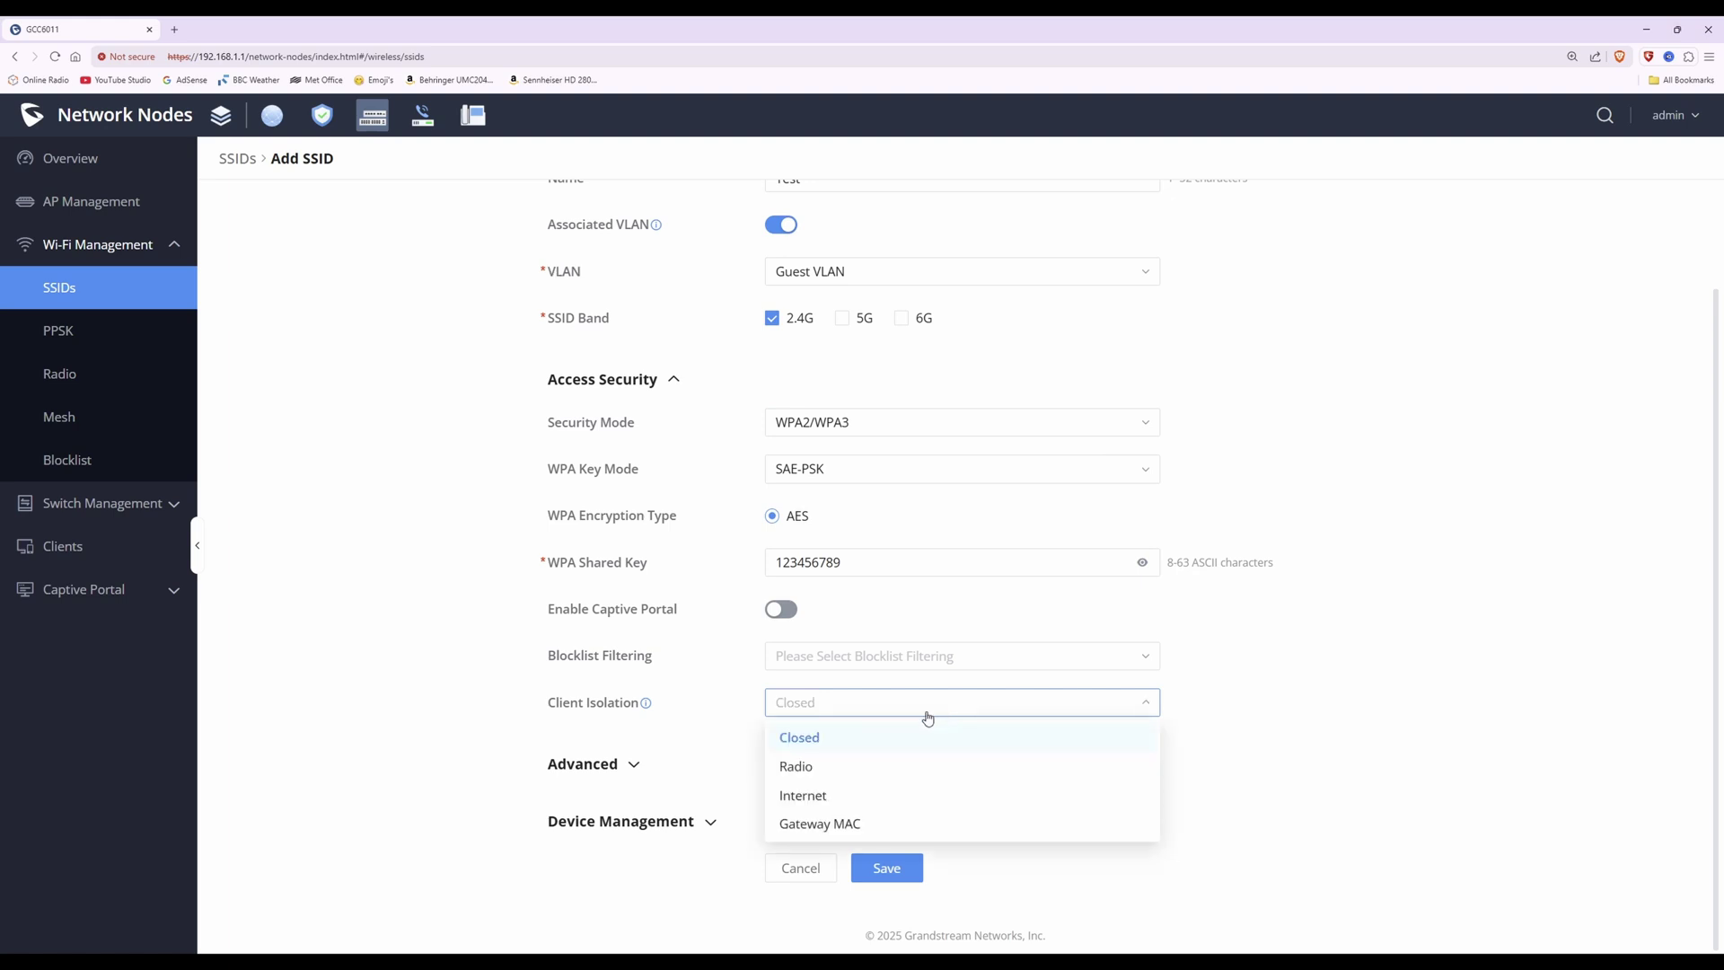
left_click(808, 774)
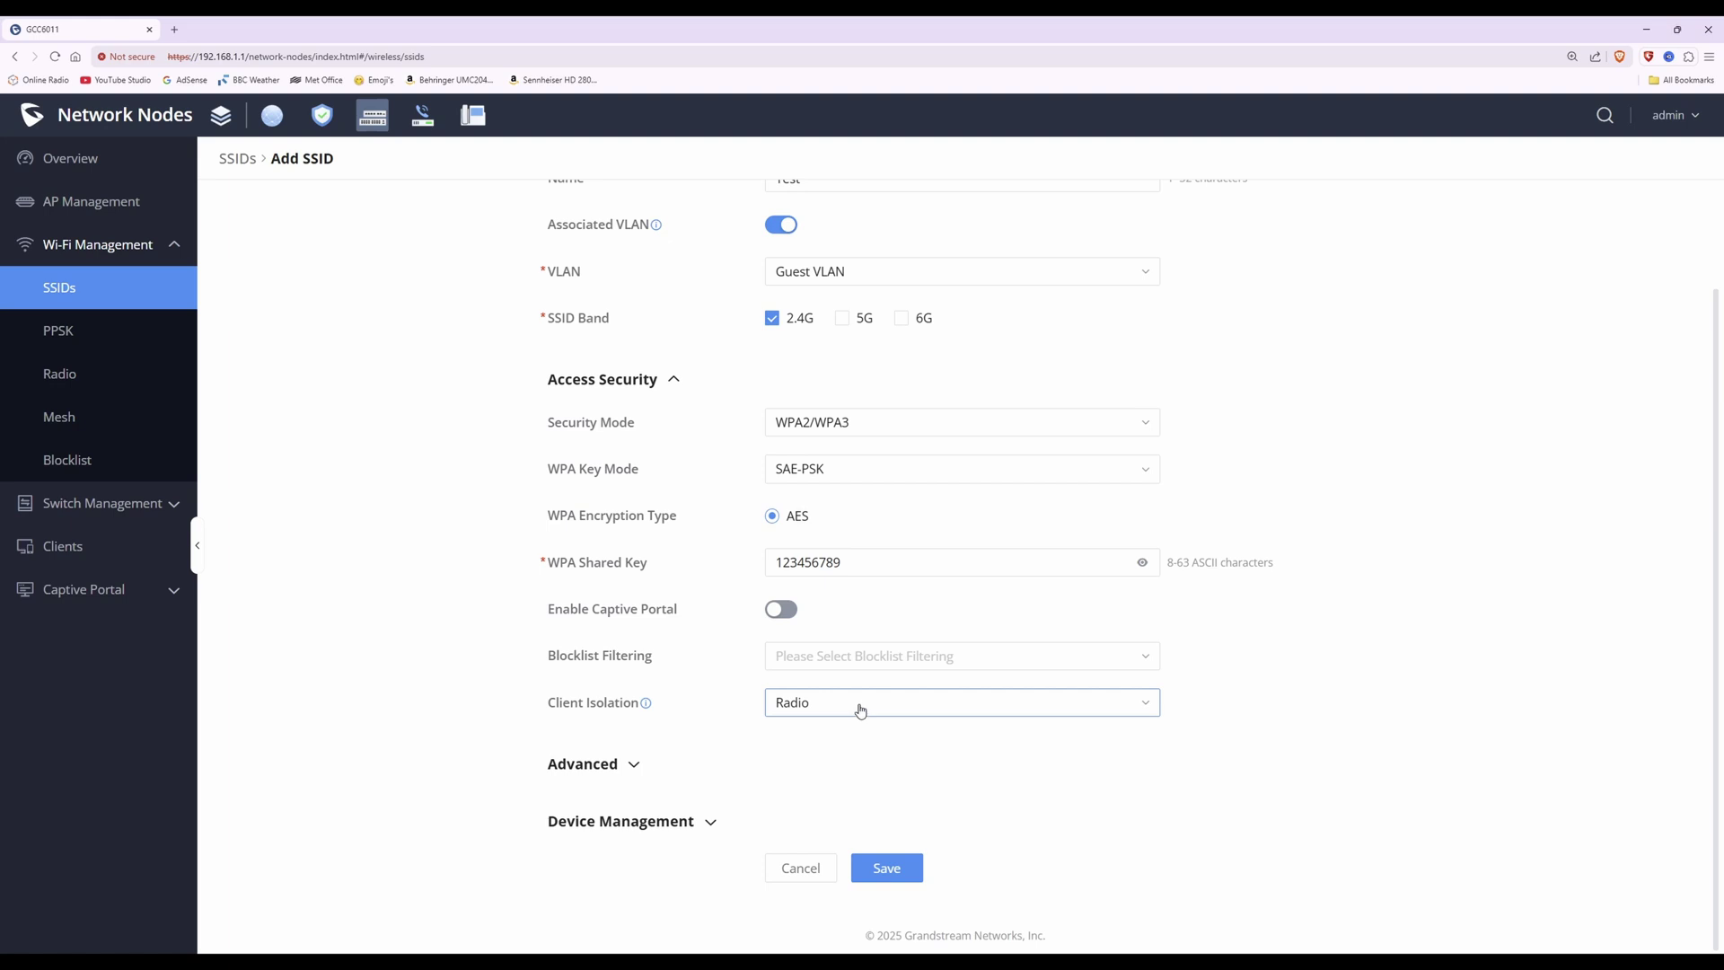
scroll(934, 449, "up", 1)
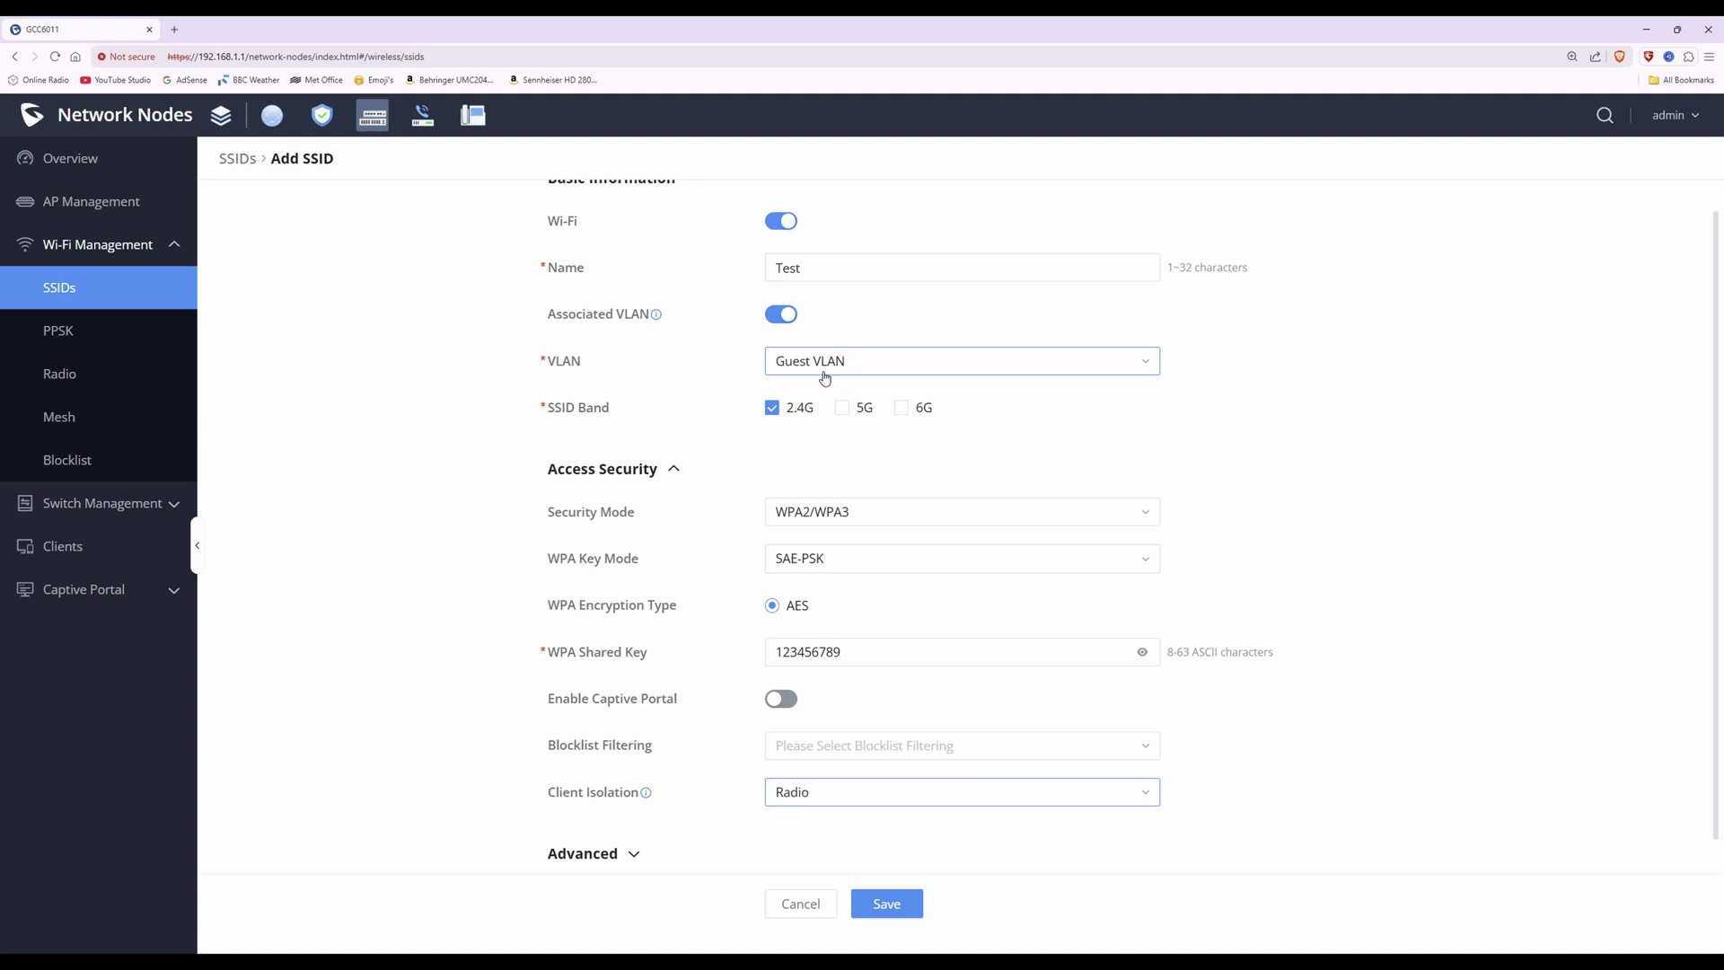
scroll(937, 638, "down", 1)
scroll(937, 639, "down", 1)
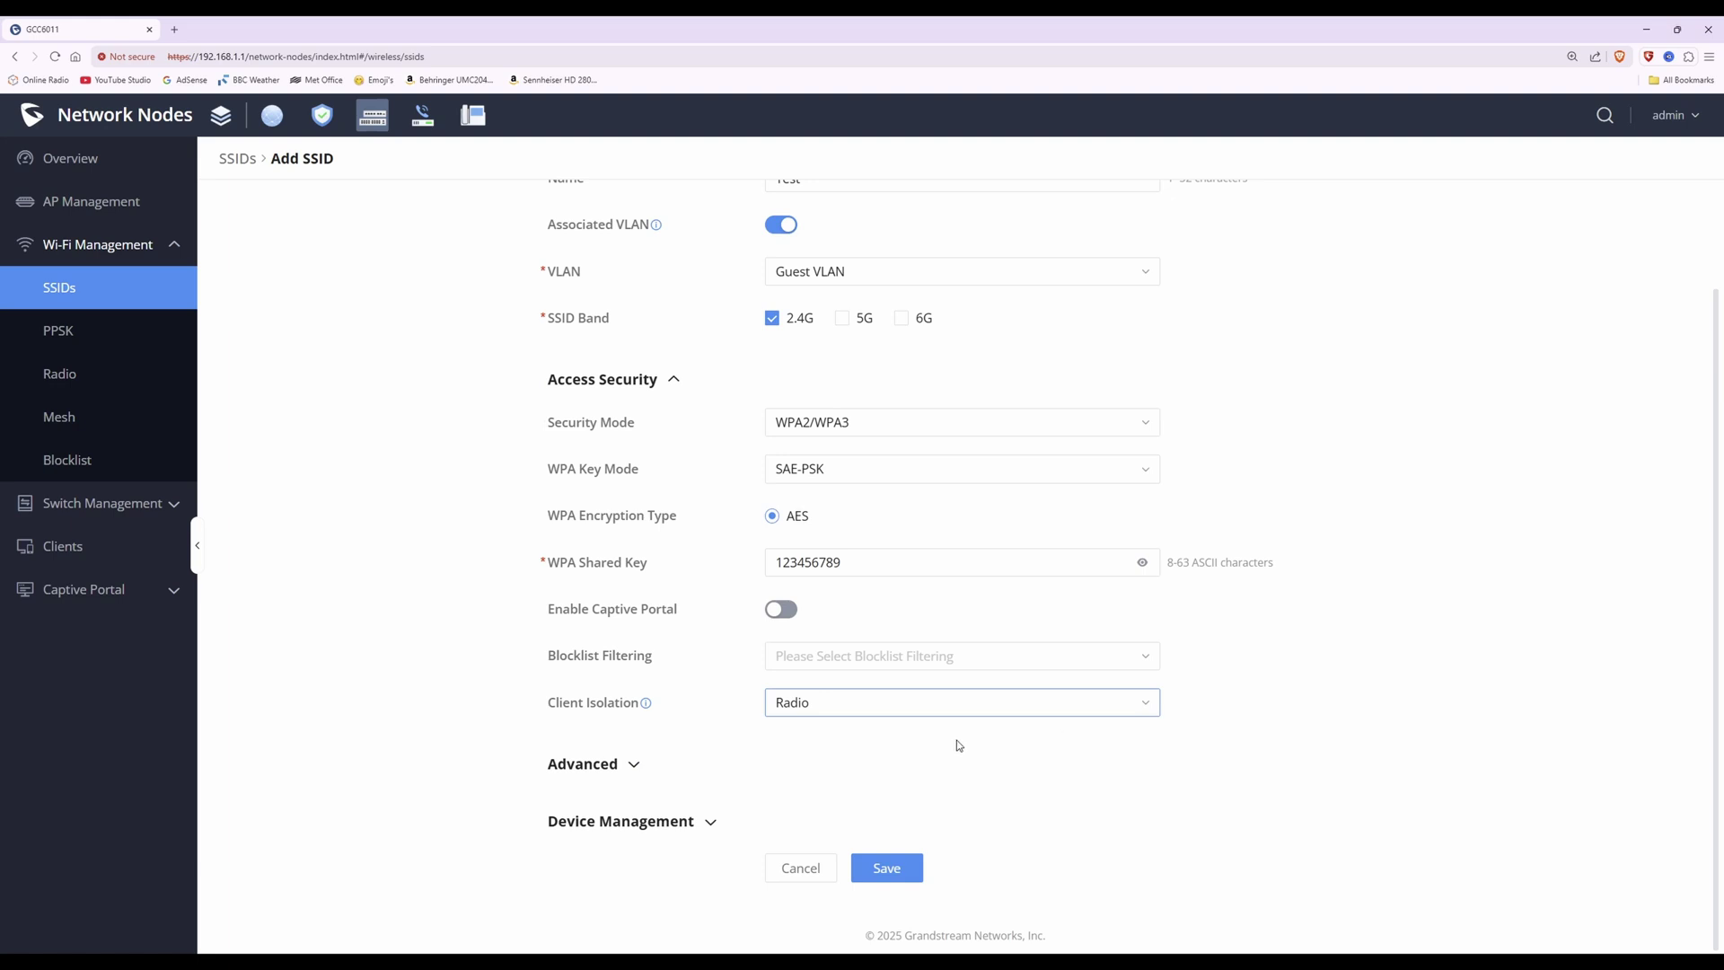
left_click(842, 710)
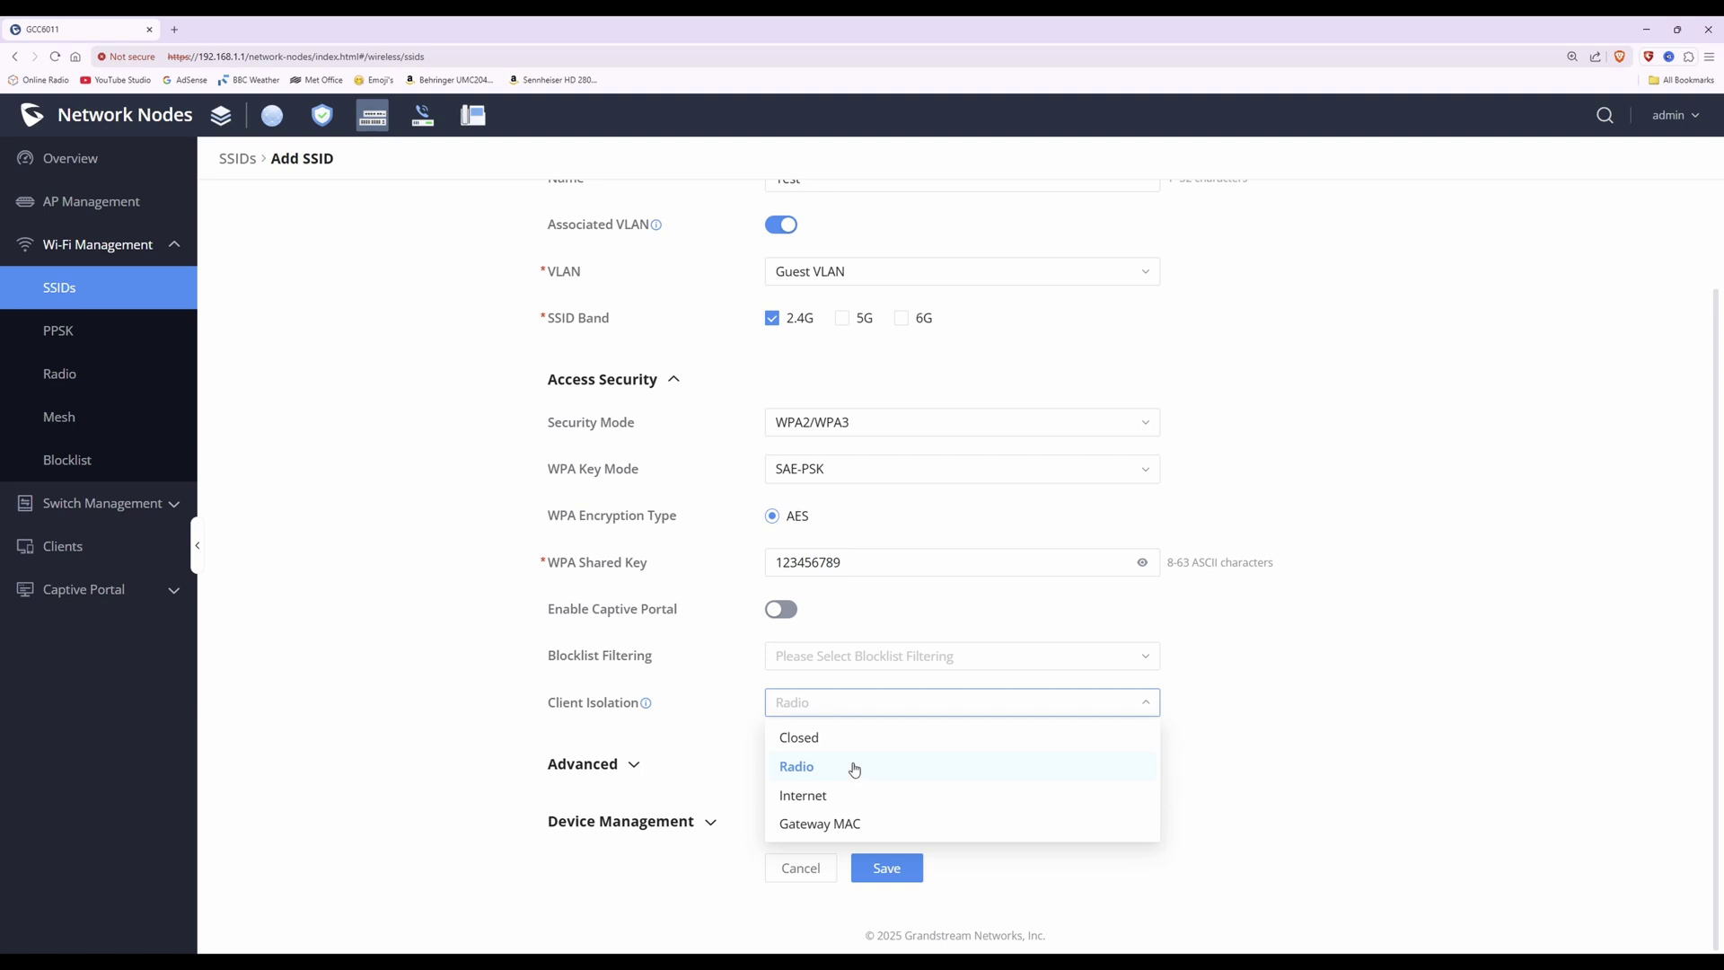
Step: Switch Client Isolation from Radio to Internet and review the form fields
left_click(816, 799)
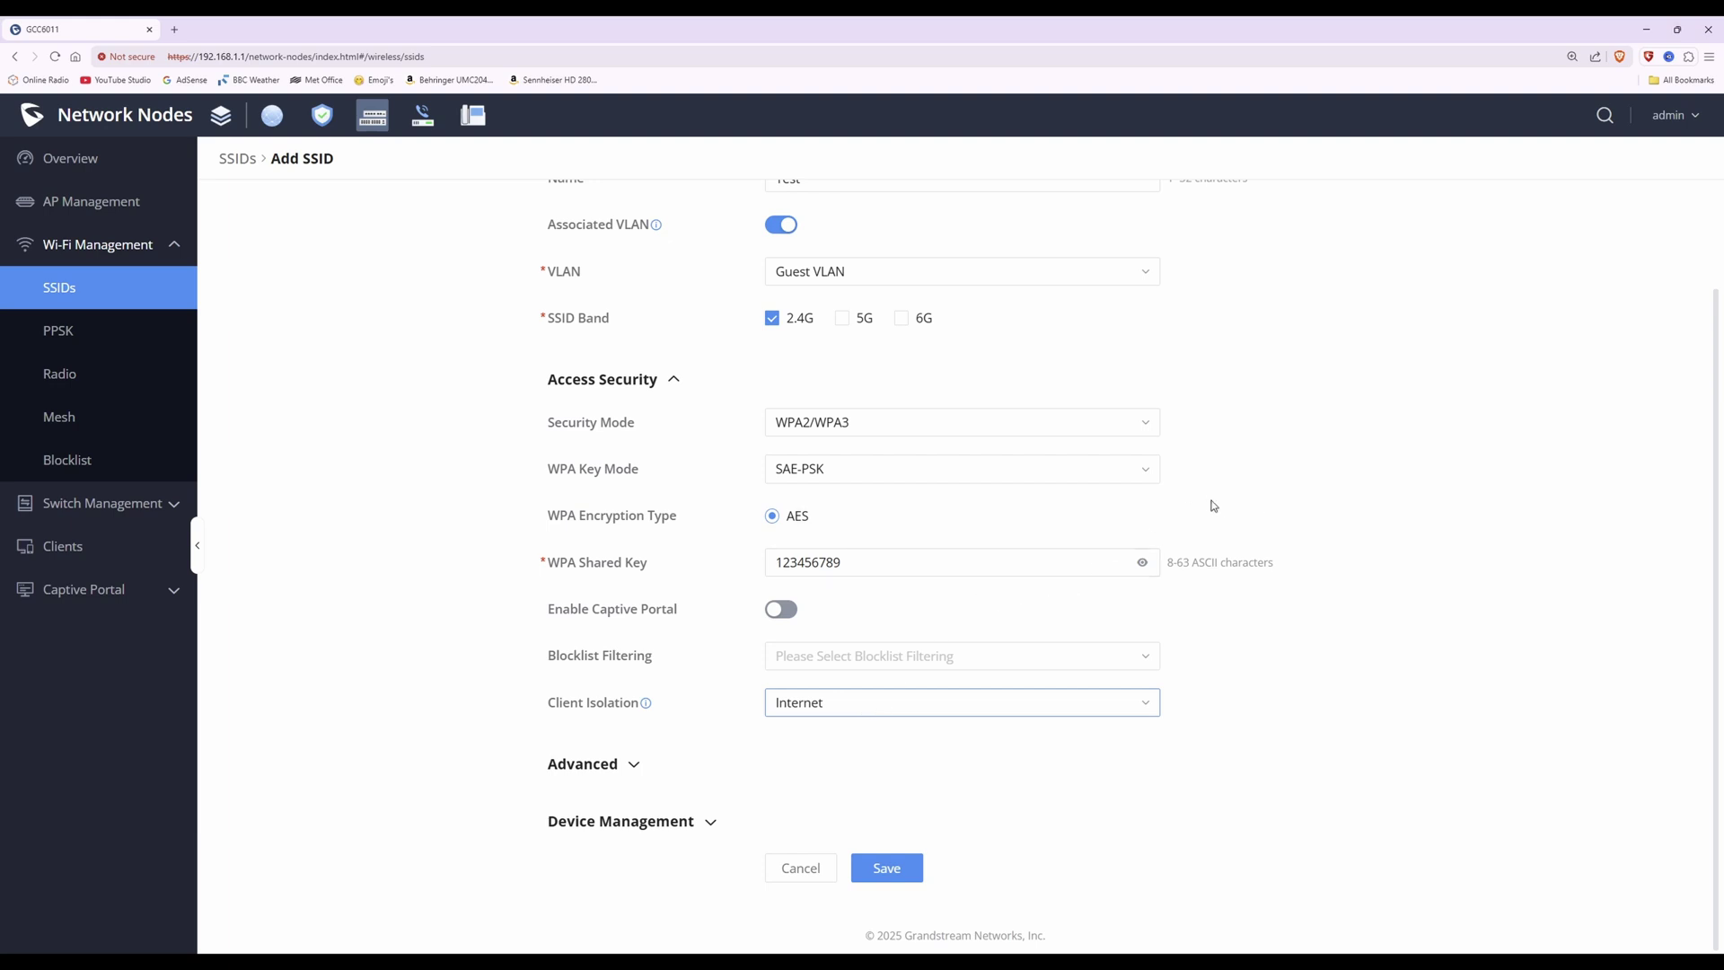
scroll(1259, 508, "up", 2)
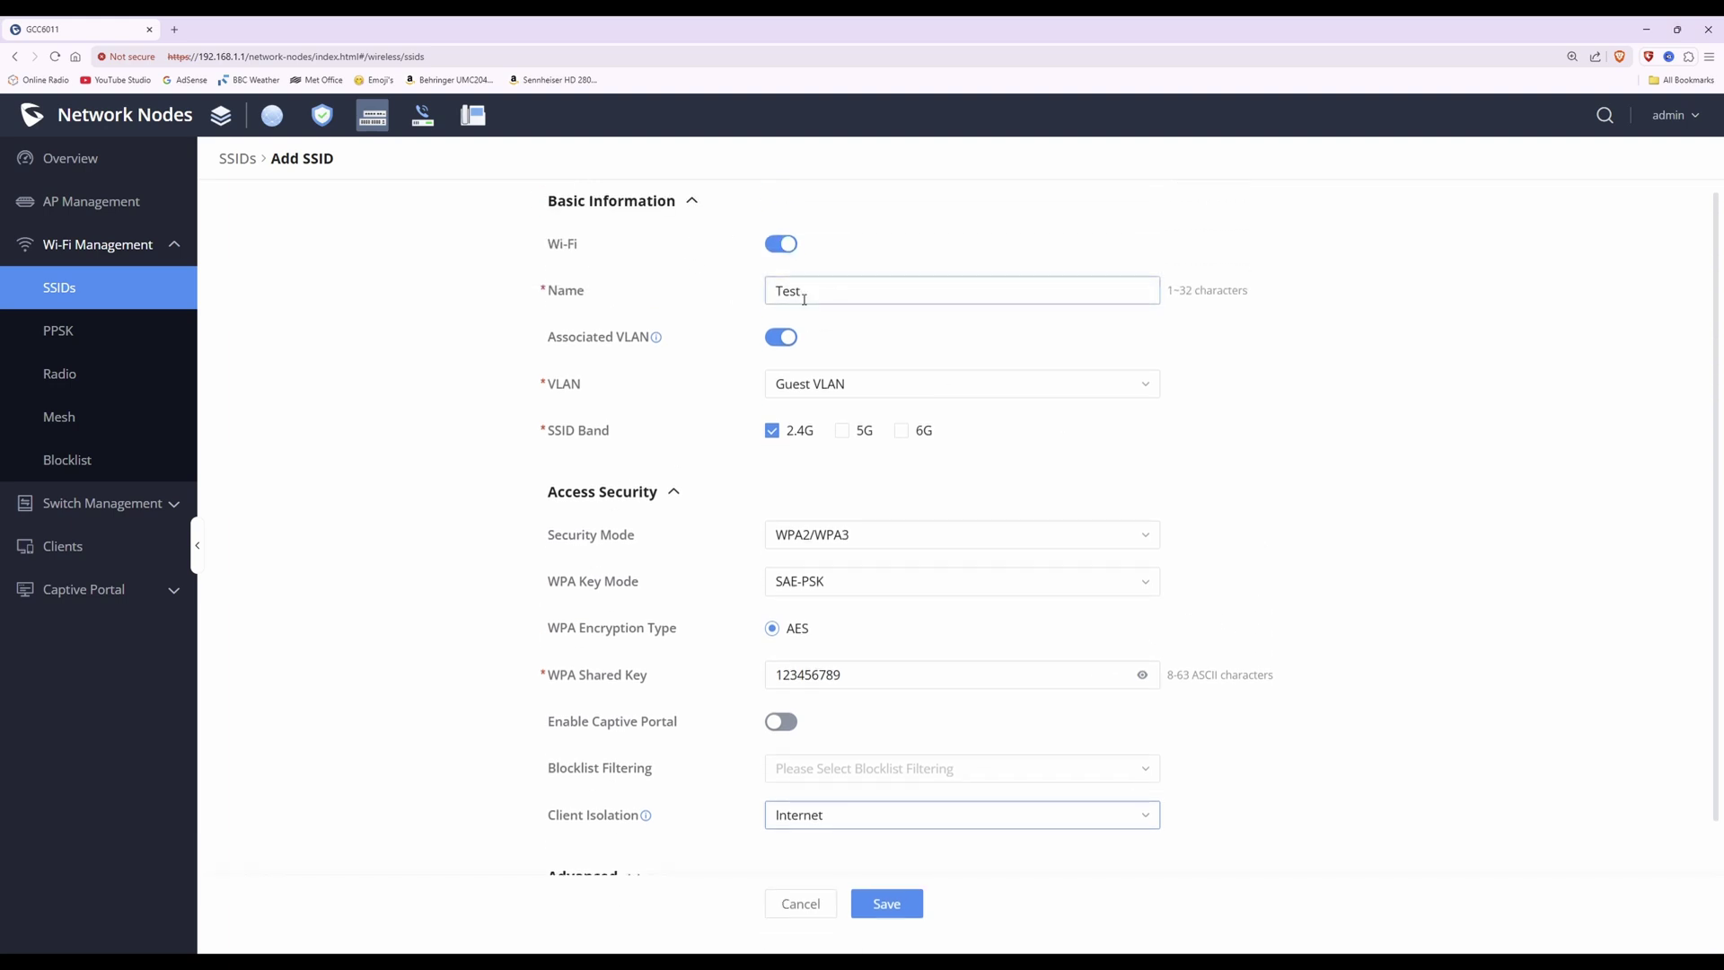
left_click(799, 296)
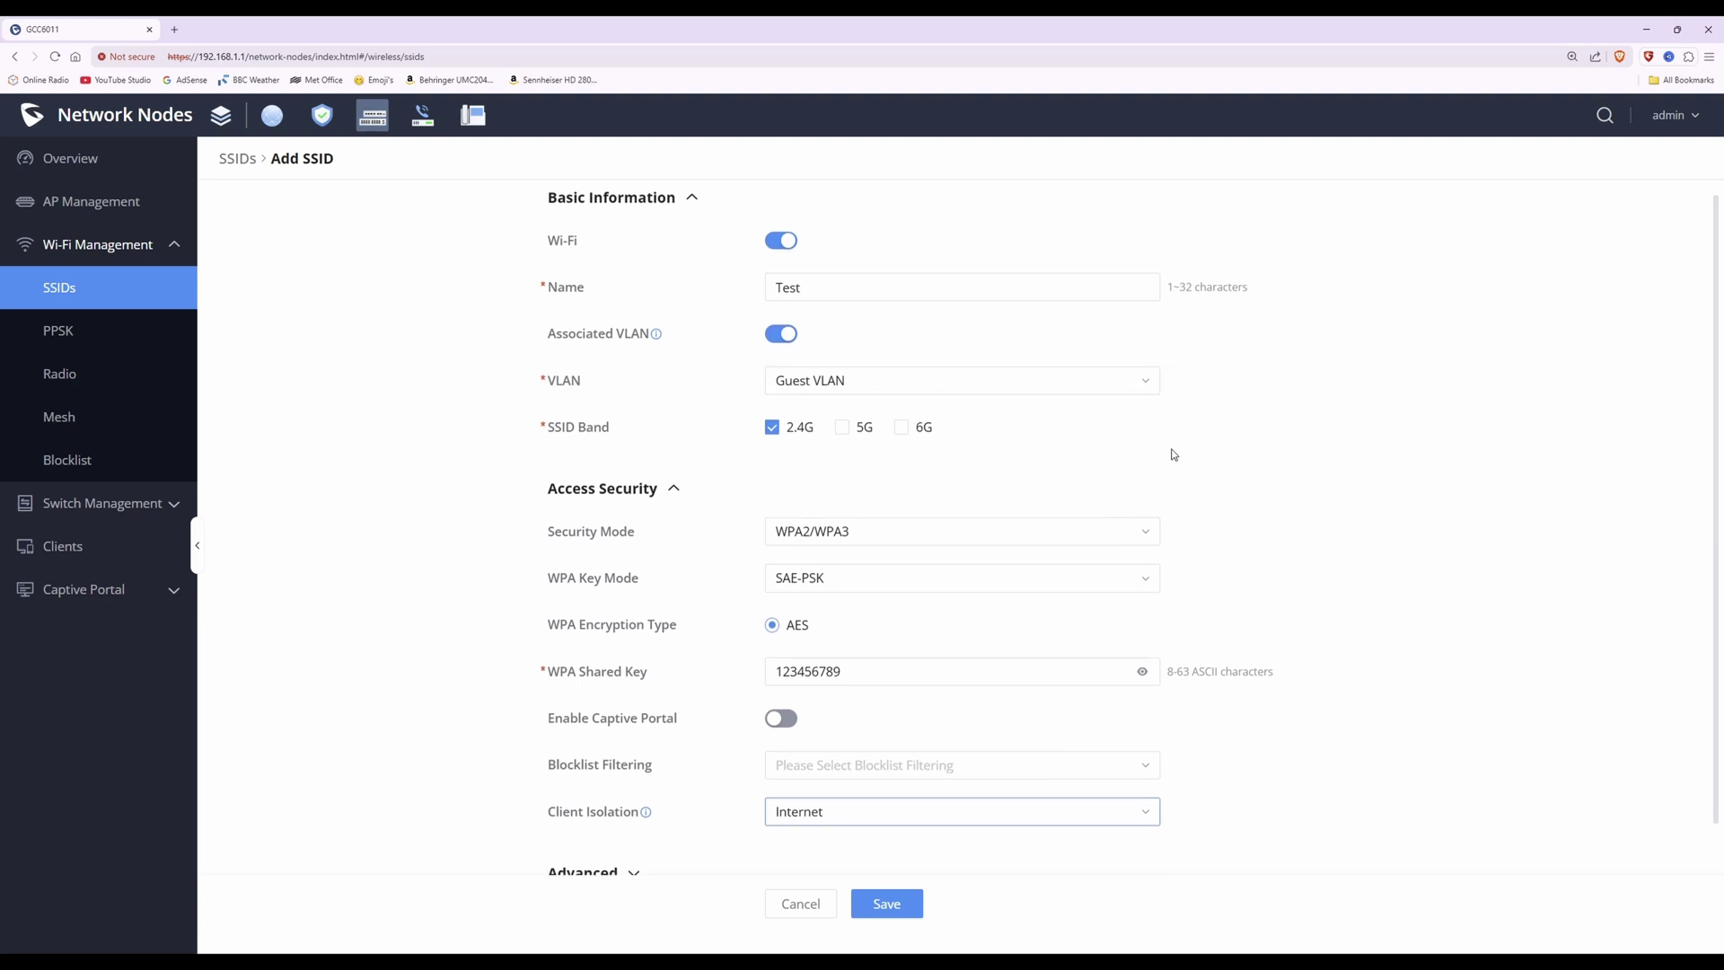
scroll(1171, 454, "down", 1)
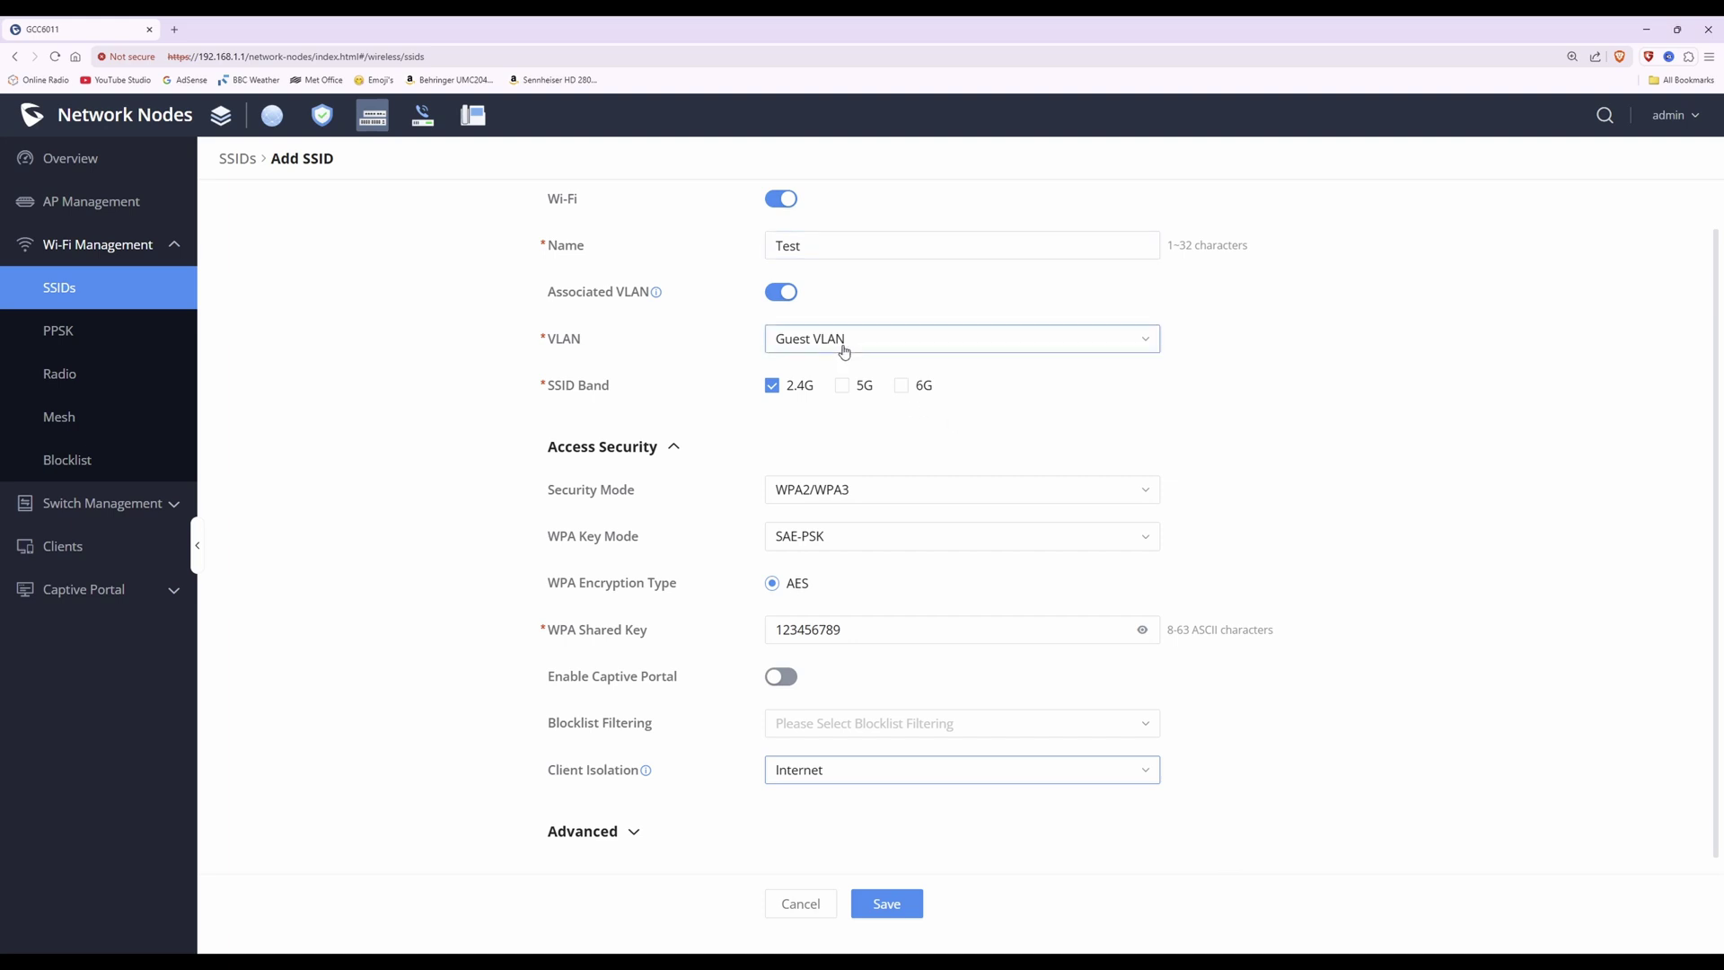
scroll(1044, 593, "down", 2)
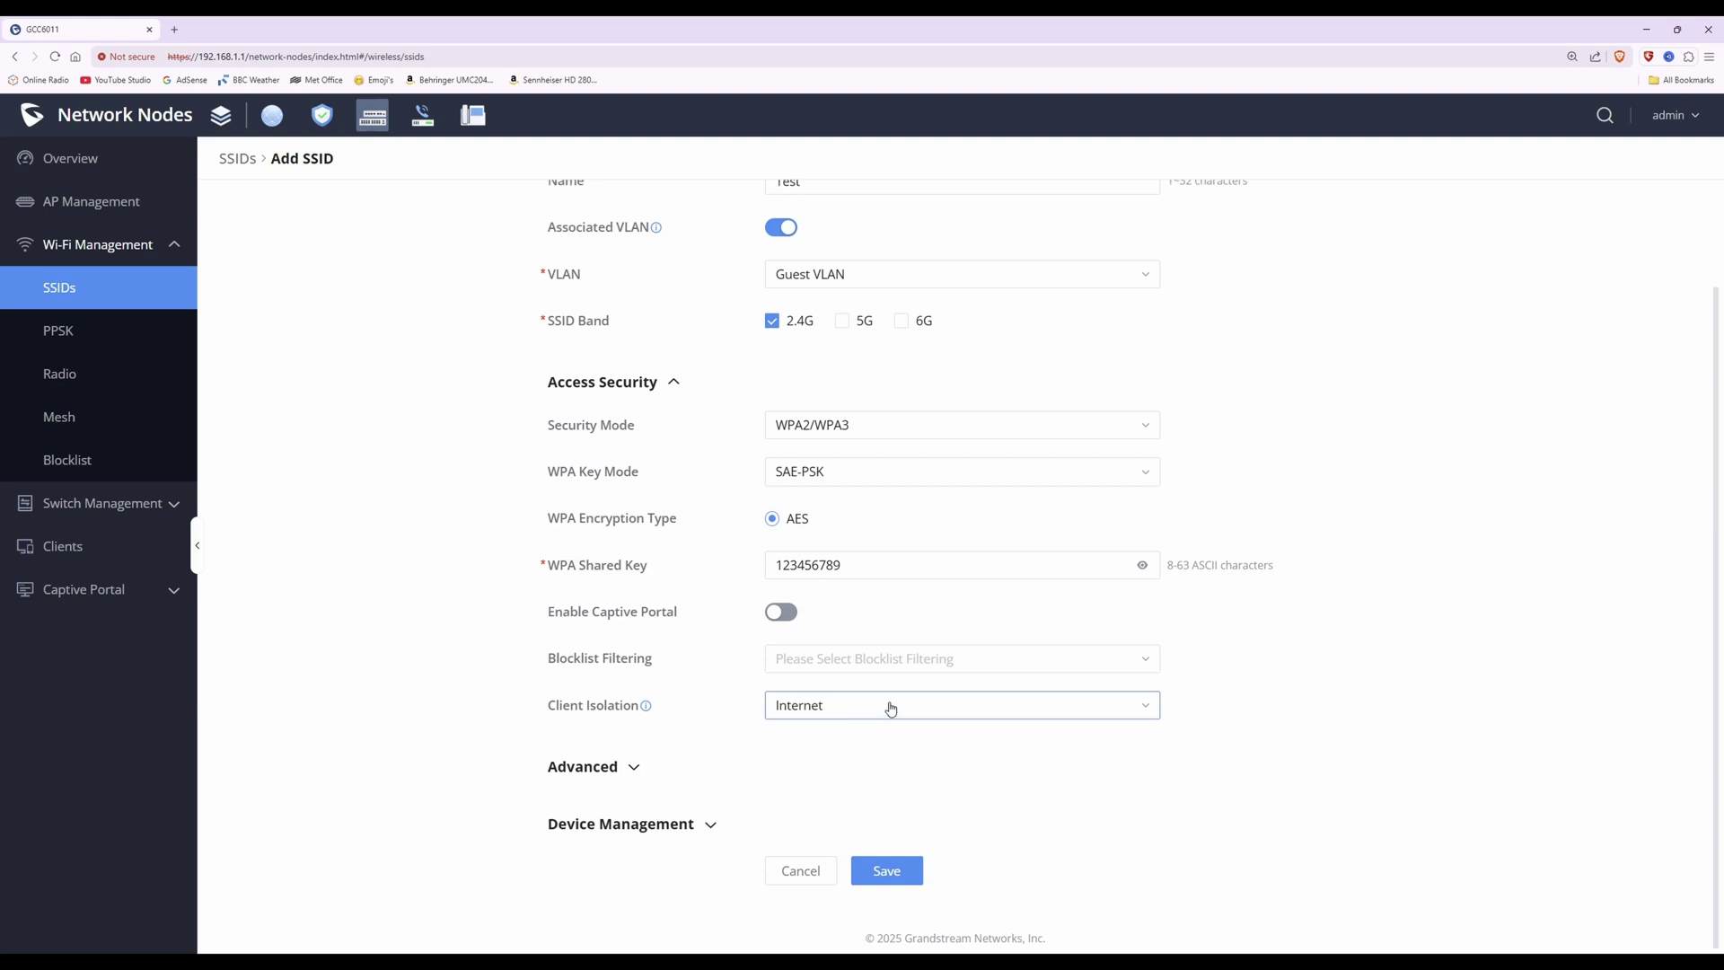
scroll(889, 705, "up", 1)
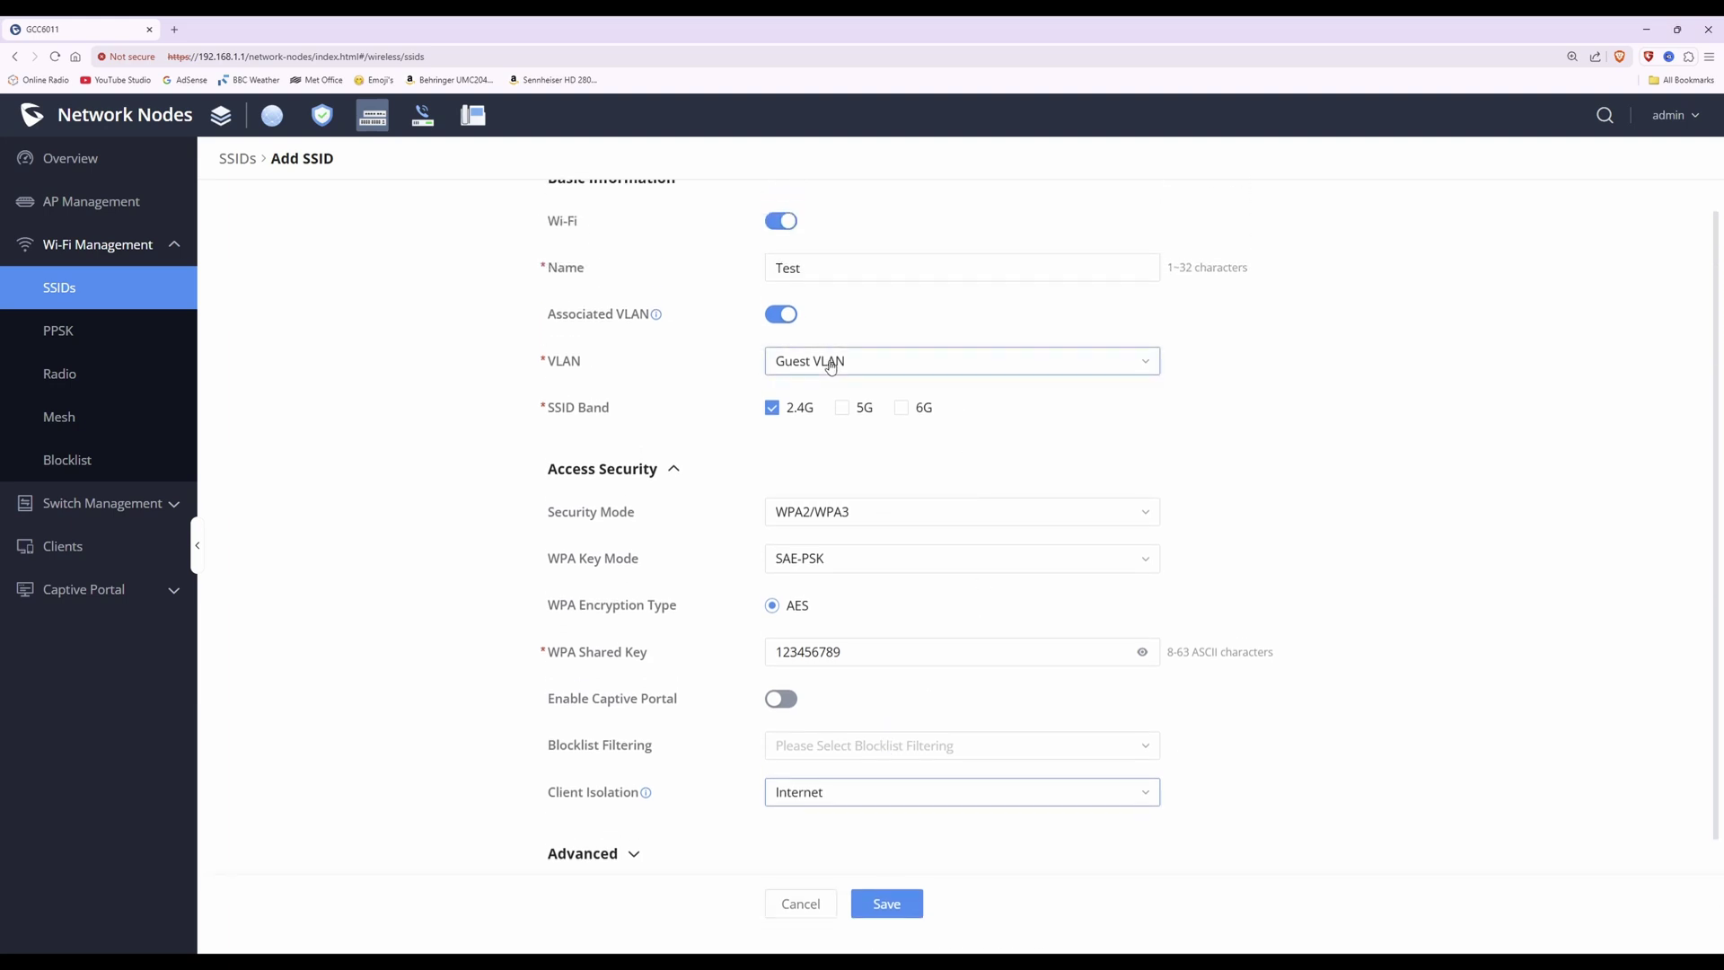
scroll(1074, 570, "down", 1)
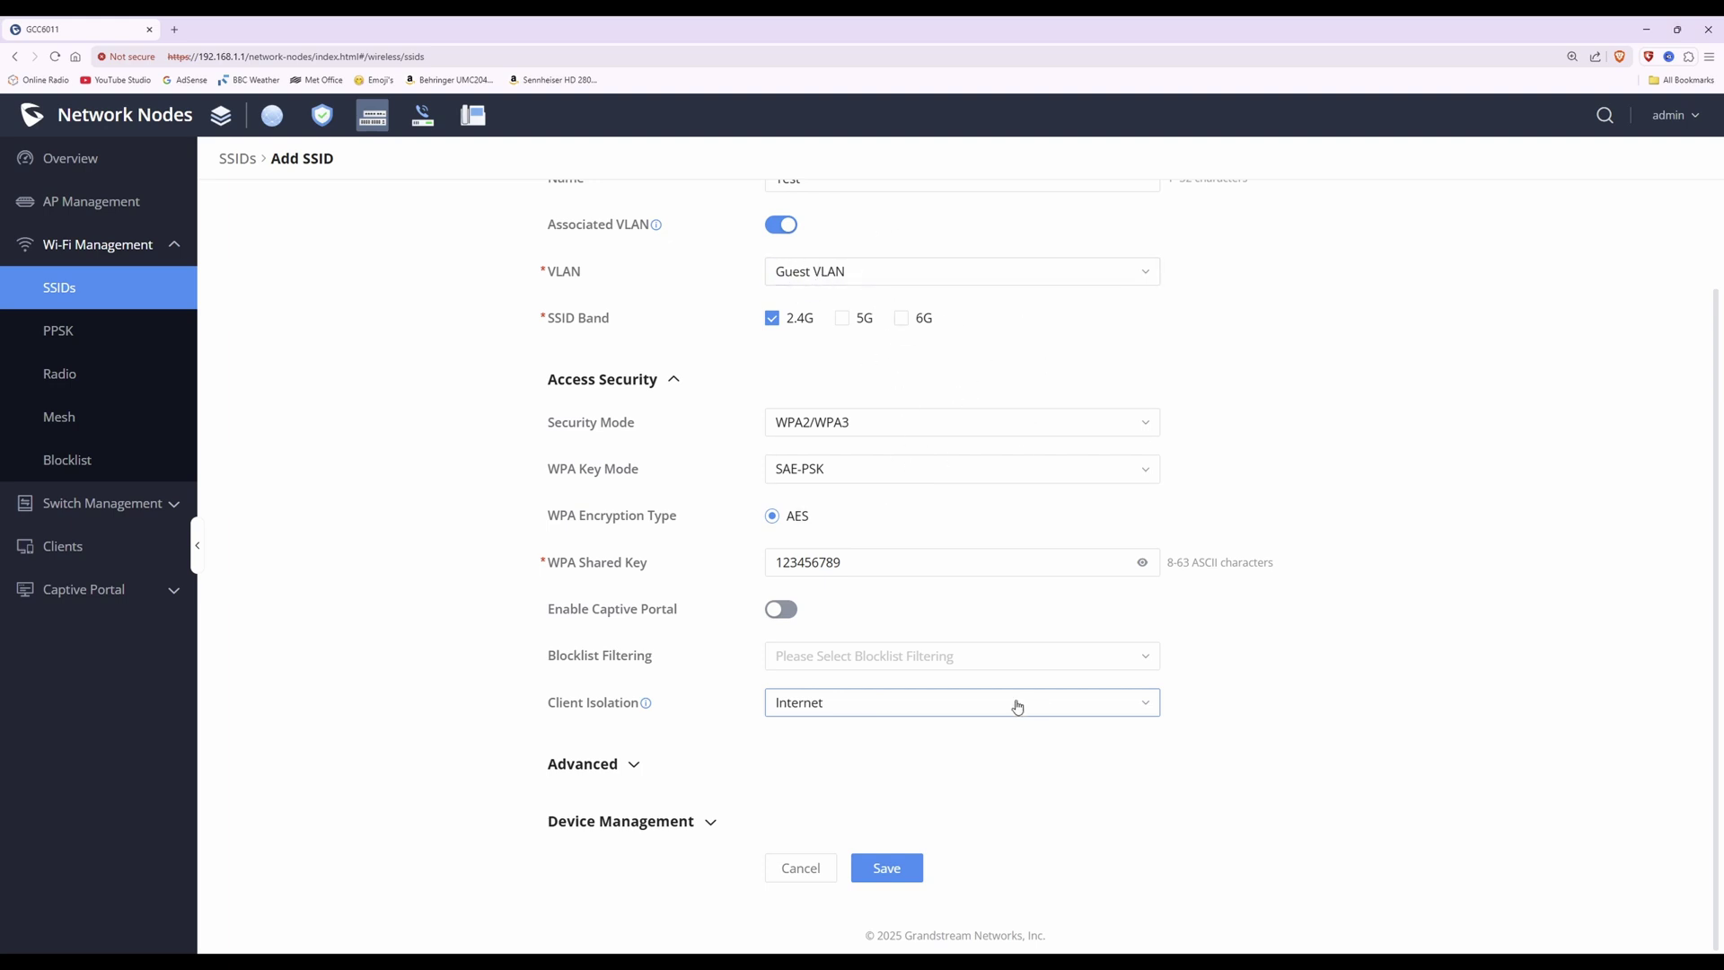
Step: Change Client Isolation from Internet to Gateway MAC and review the form
left_click(904, 713)
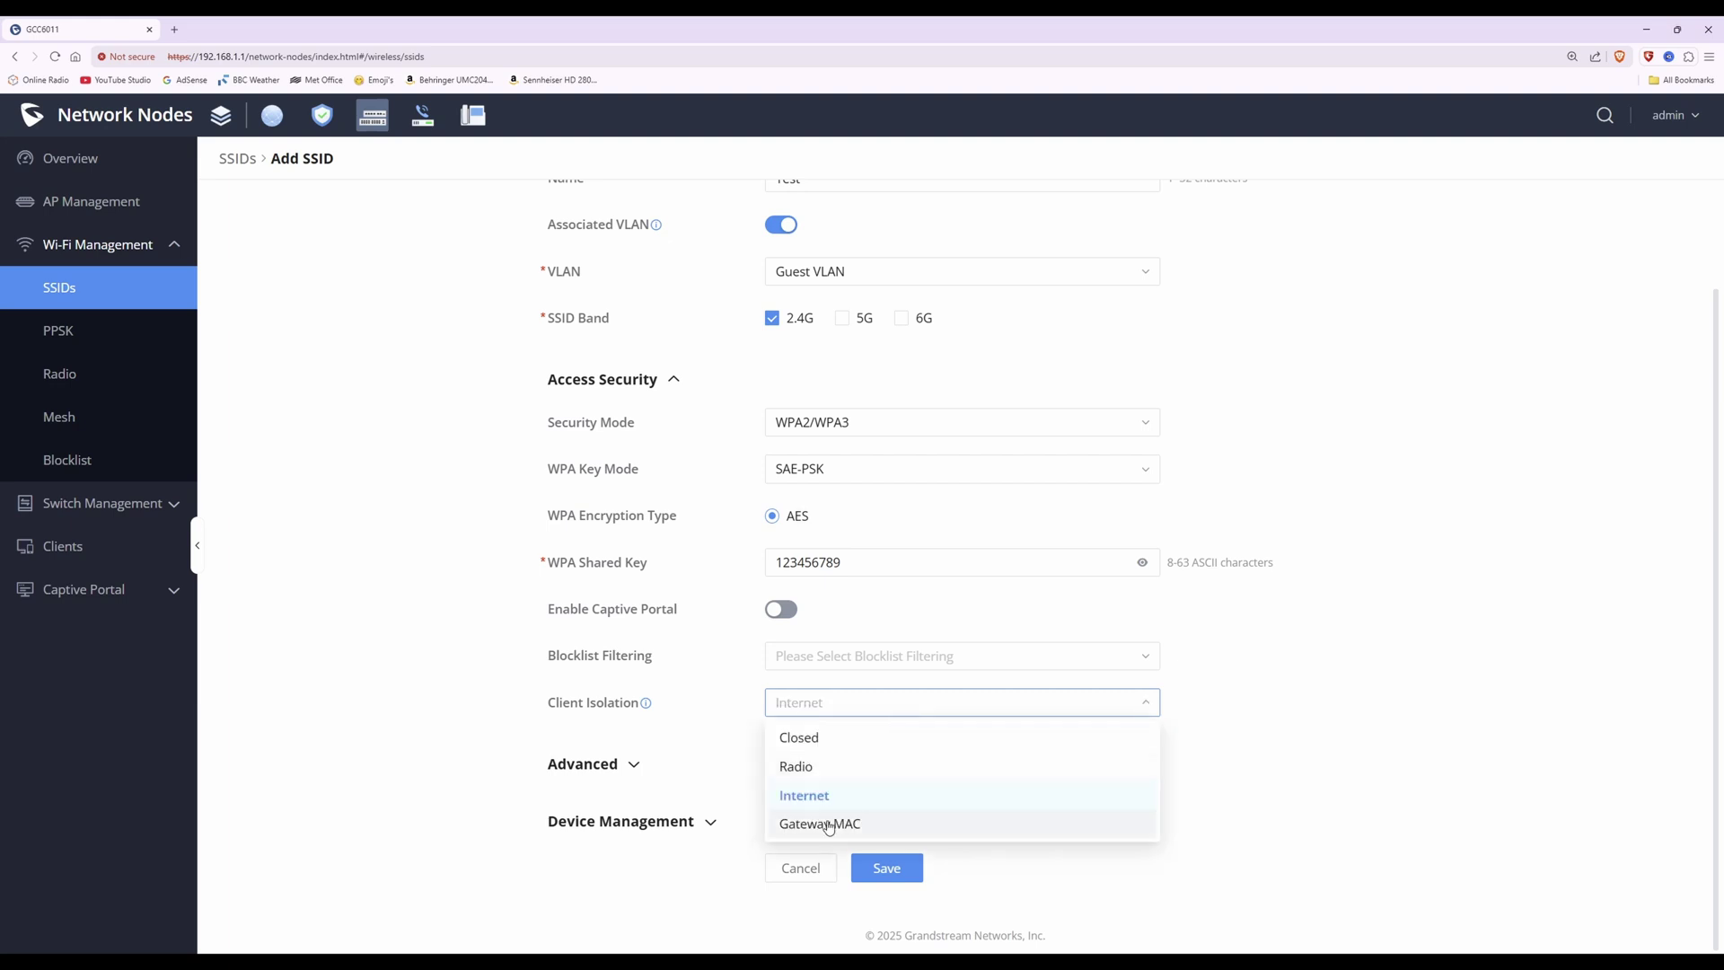
left_click(837, 823)
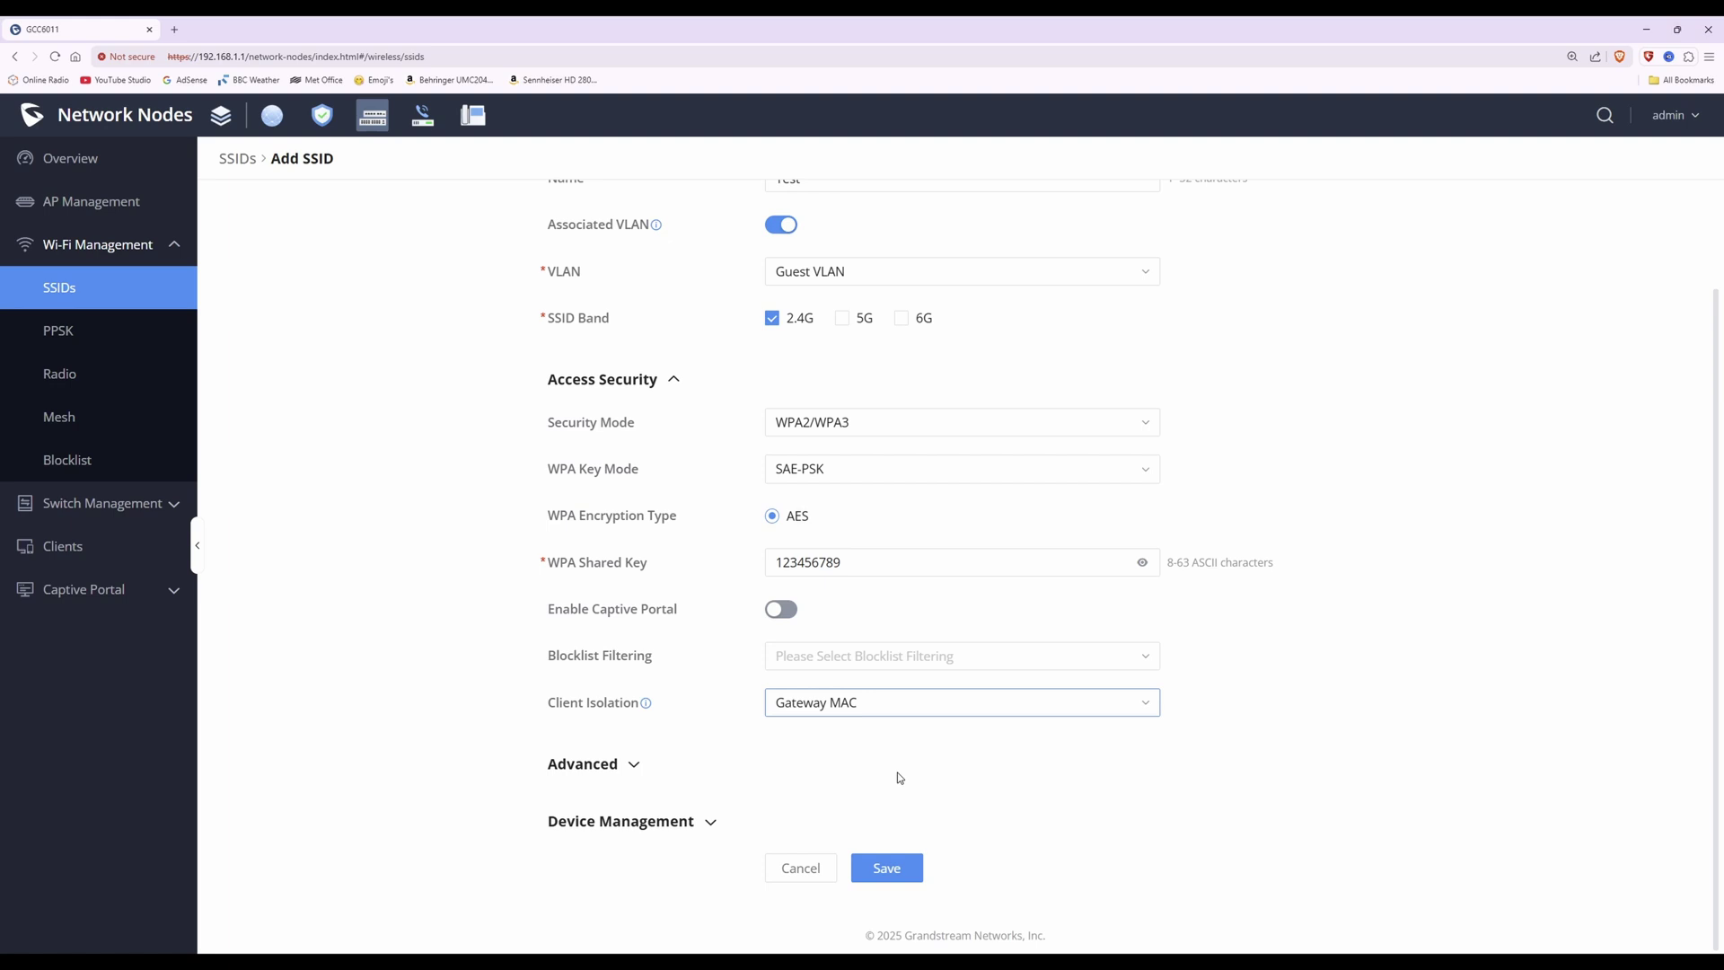
scroll(950, 396, "up", 1)
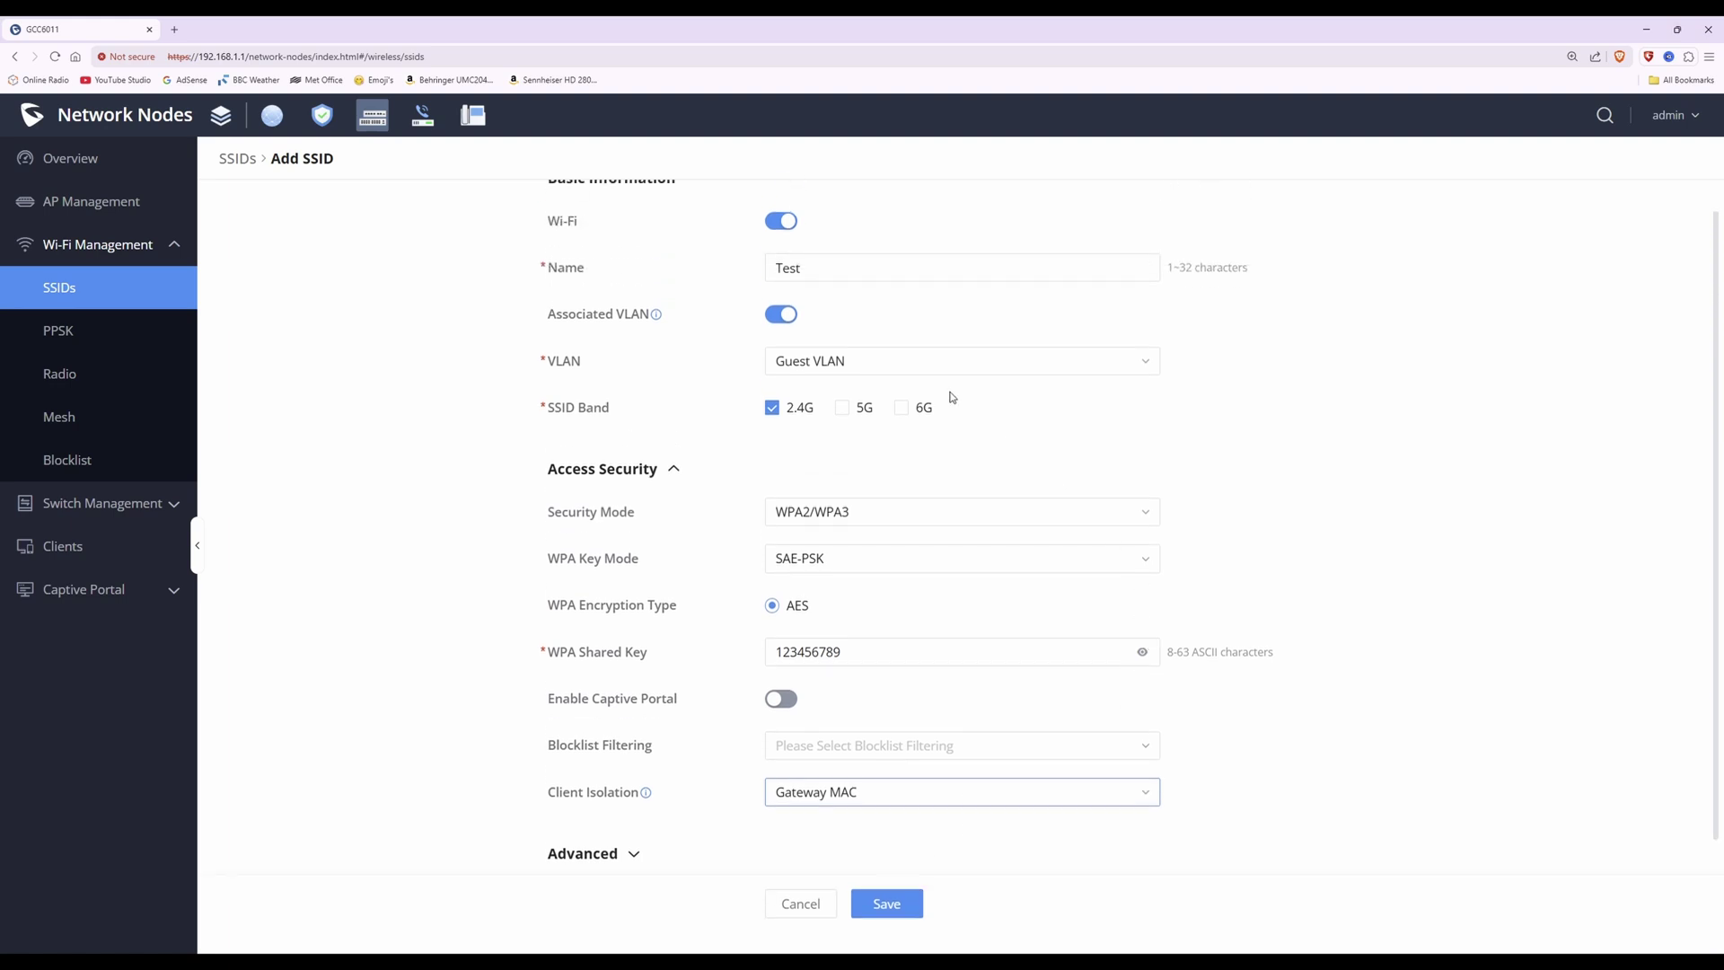
left_click(819, 269)
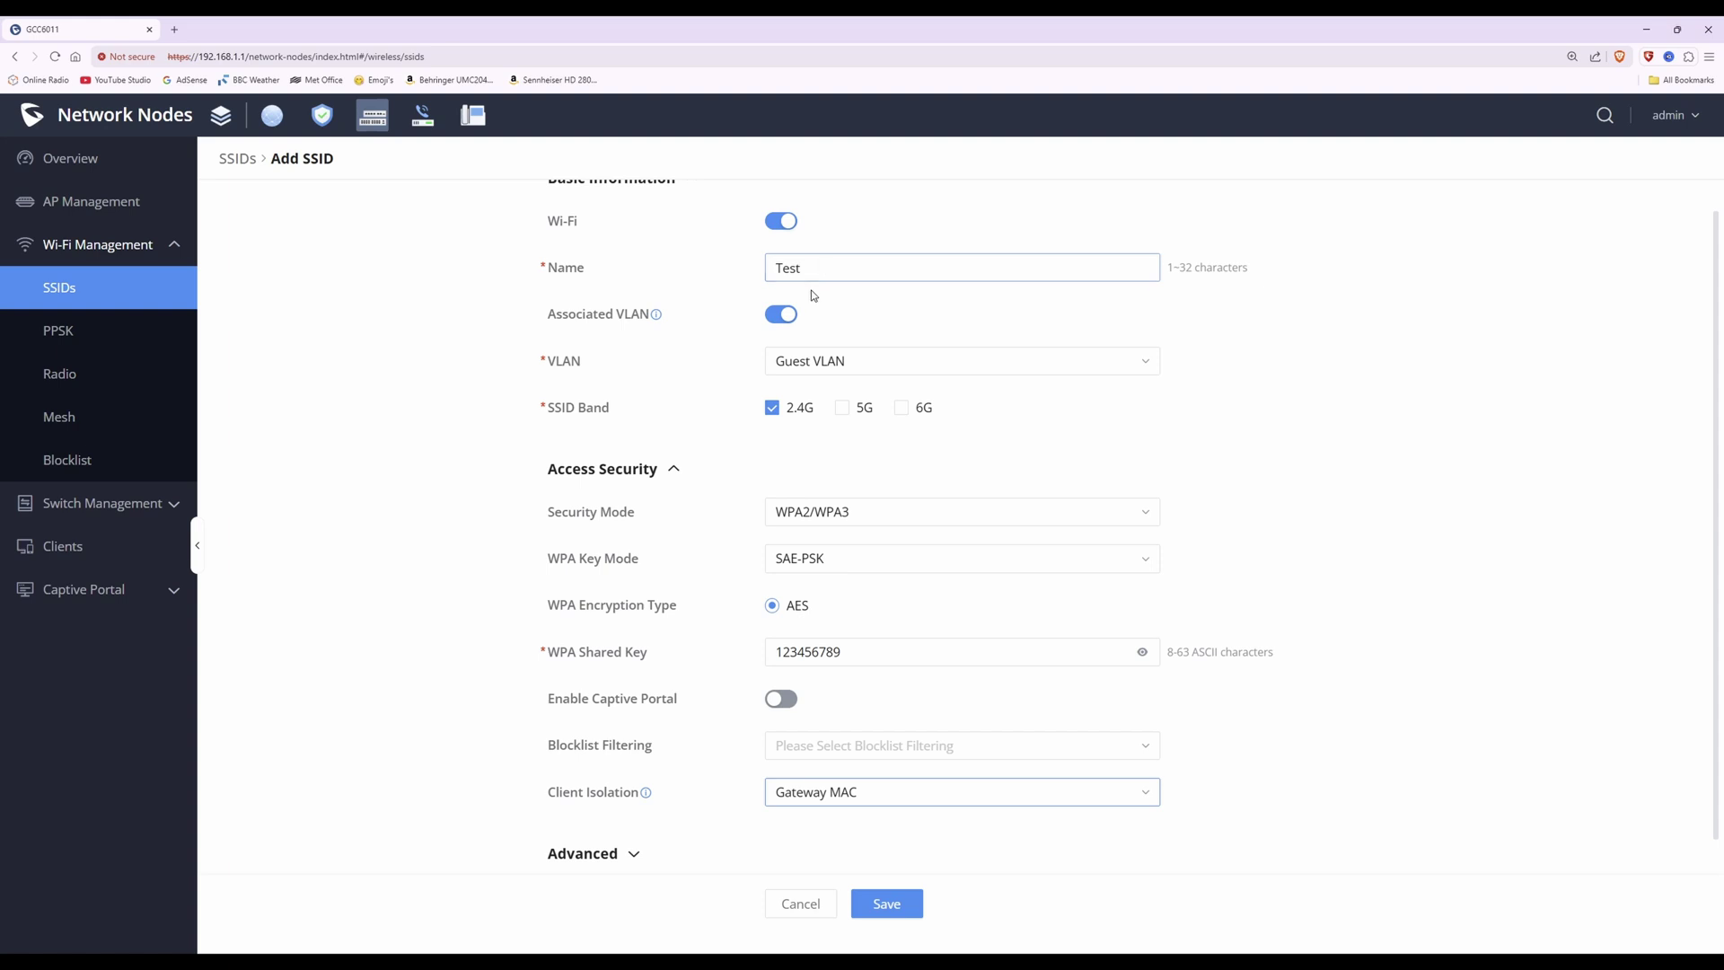
left_click(1187, 431)
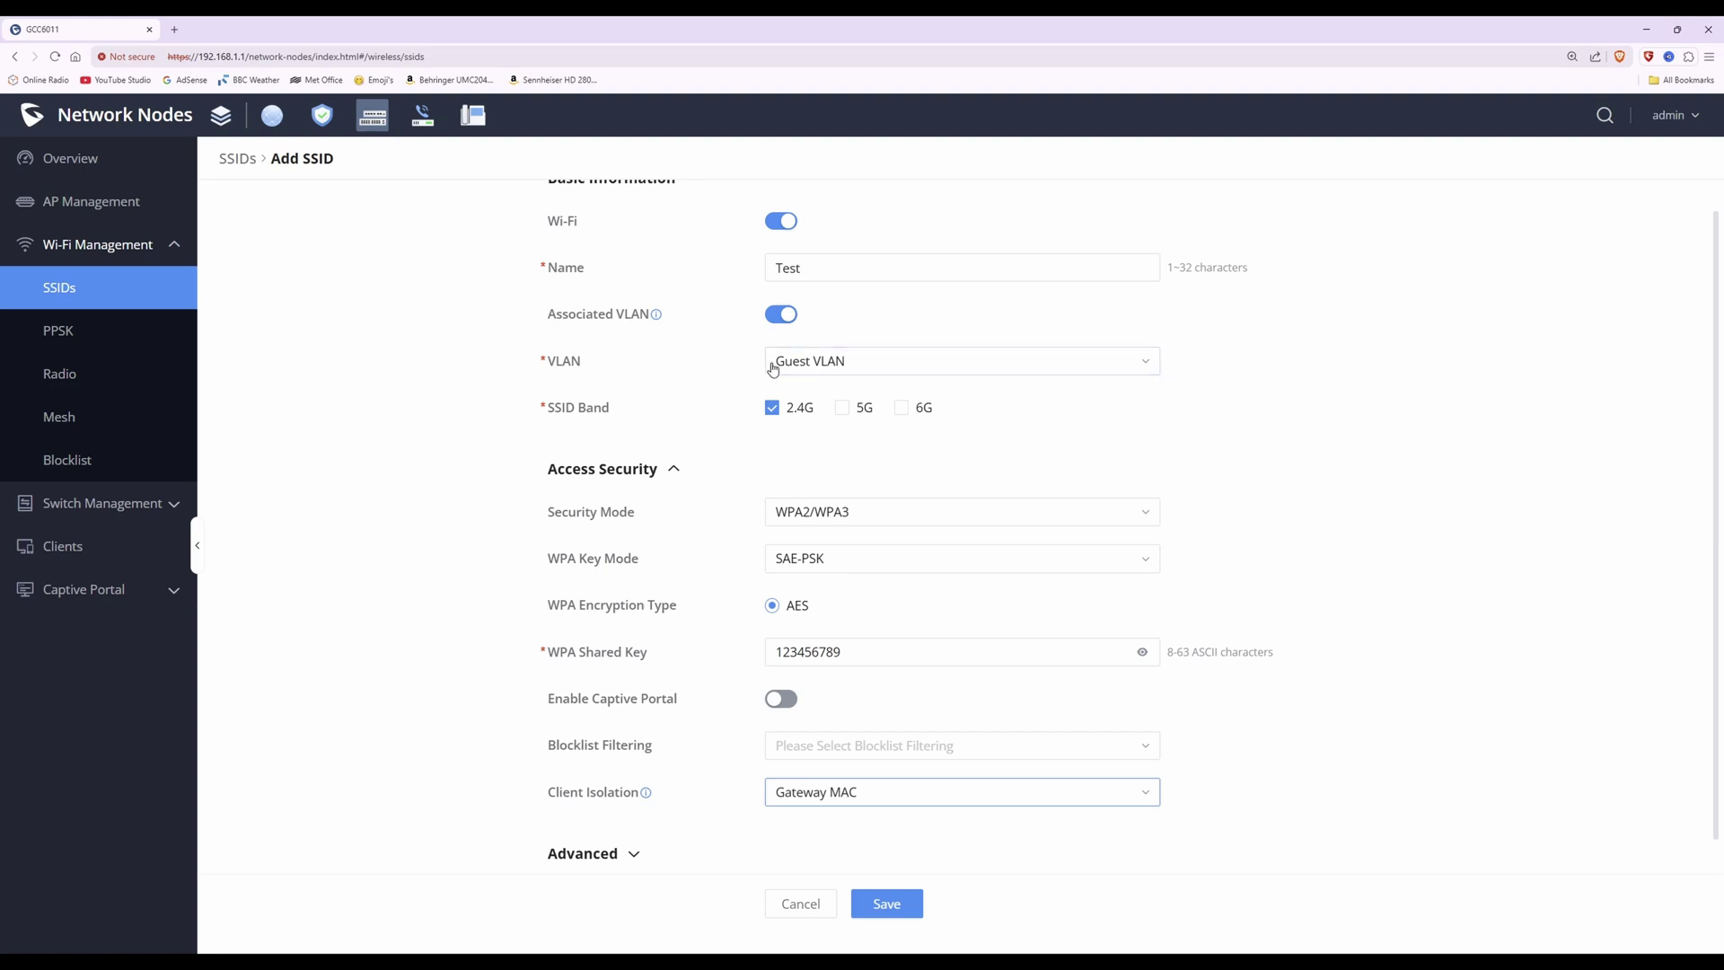
scroll(1351, 766, "down", 1)
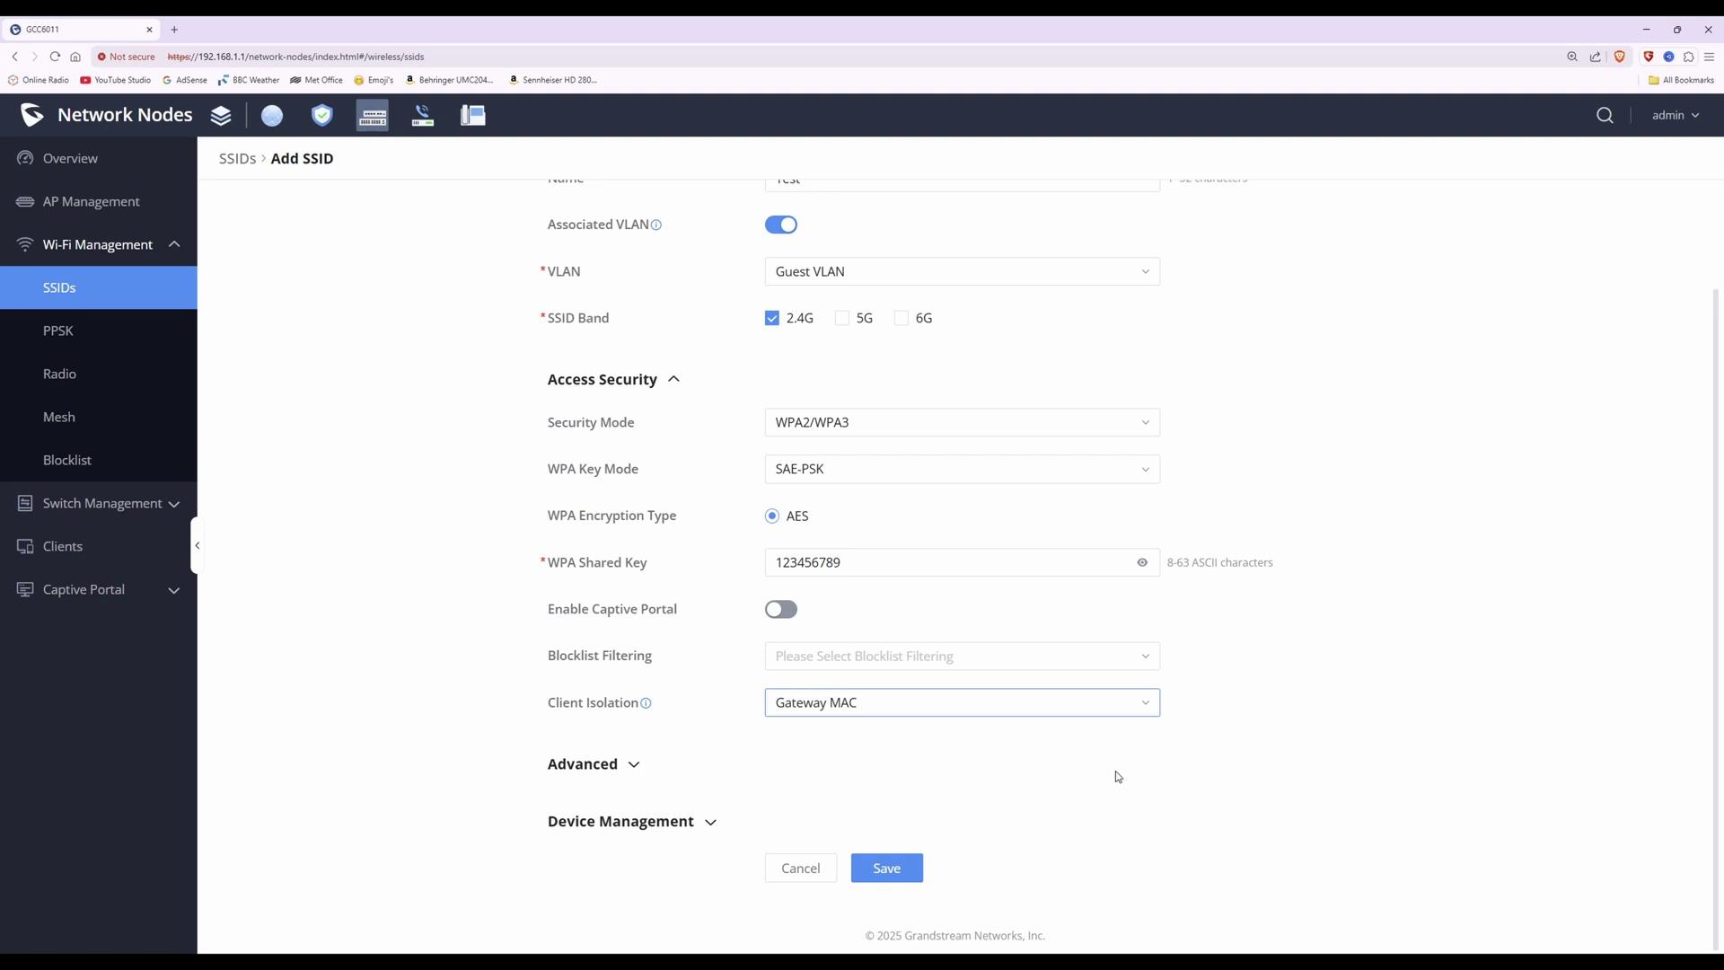
scroll(1101, 635, "up", 2)
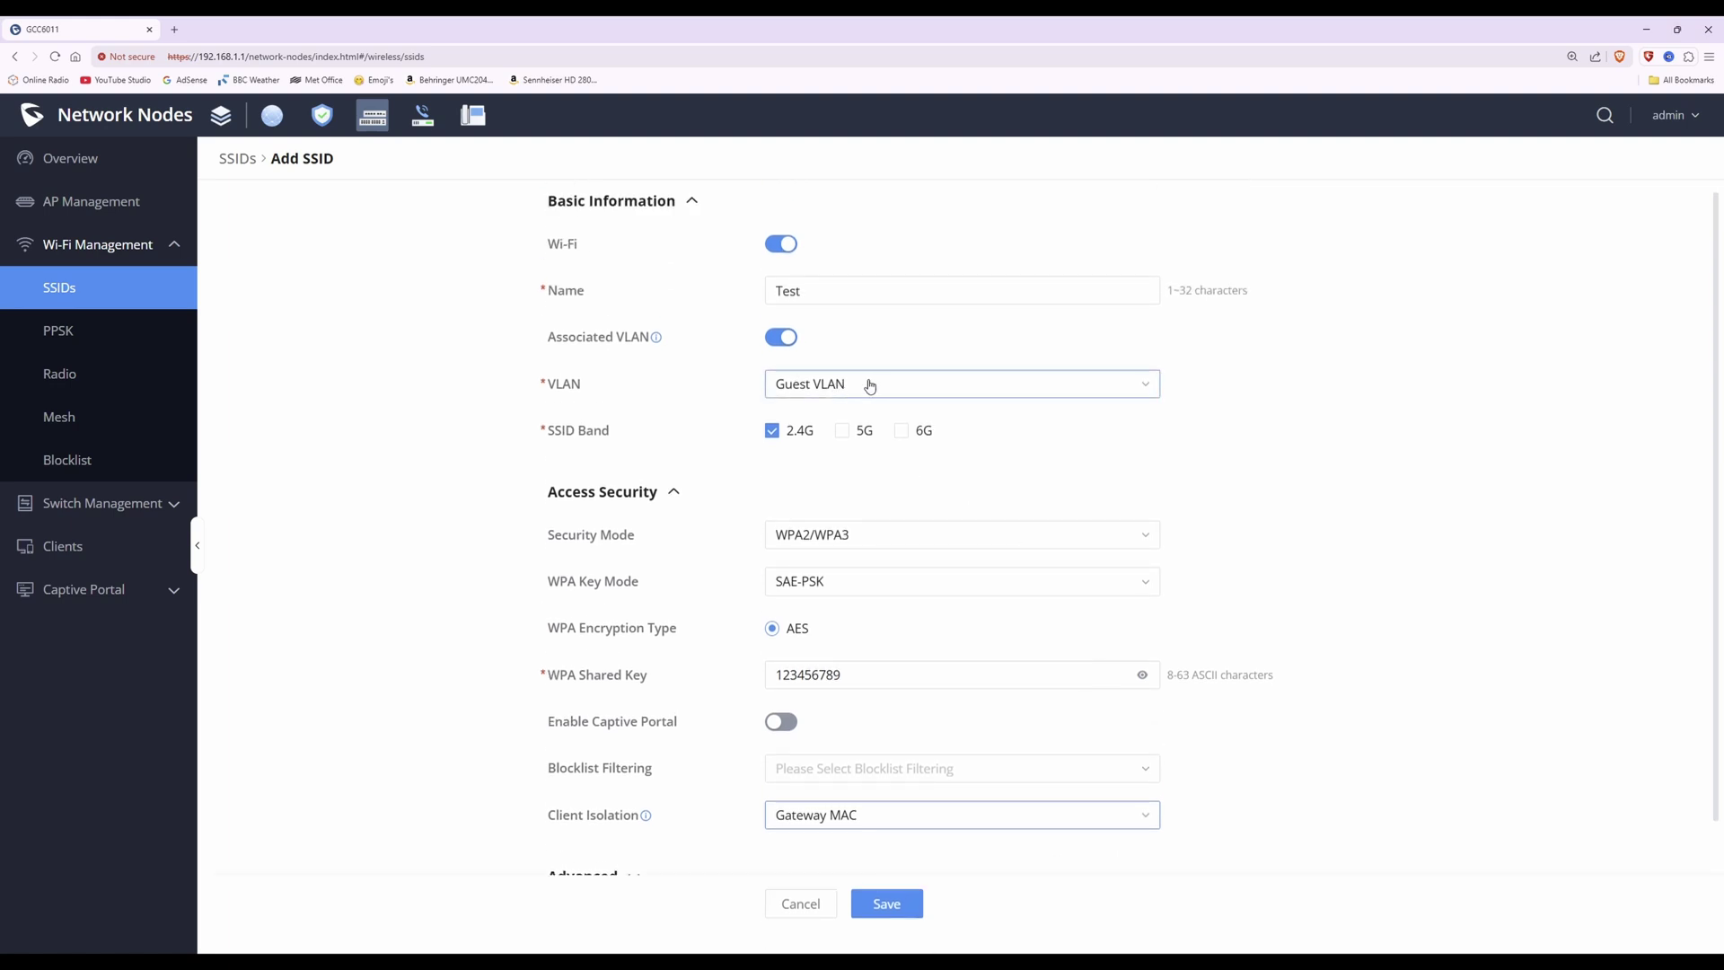
scroll(1307, 774, "down", 2)
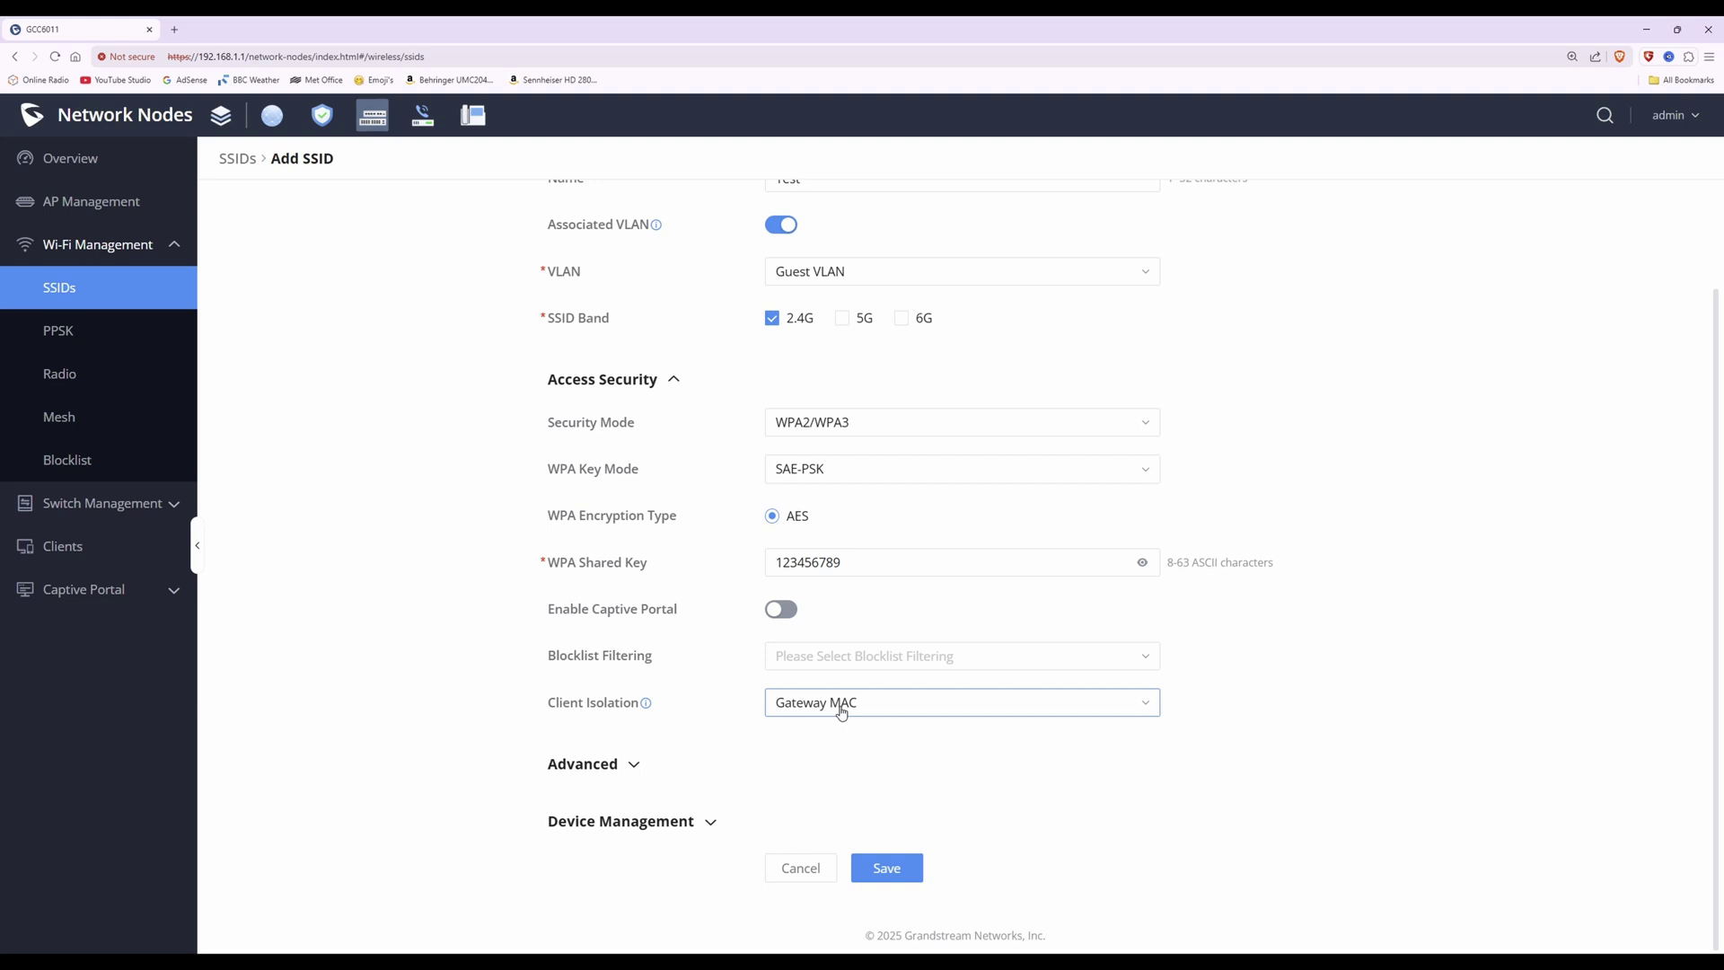
Step: Set Client Isolation via Radio back to Closed and expand Device Management, showing All Devices ticked
left_click(909, 711)
left_click(818, 768)
left_click(1016, 702)
left_click(815, 740)
left_click(850, 710)
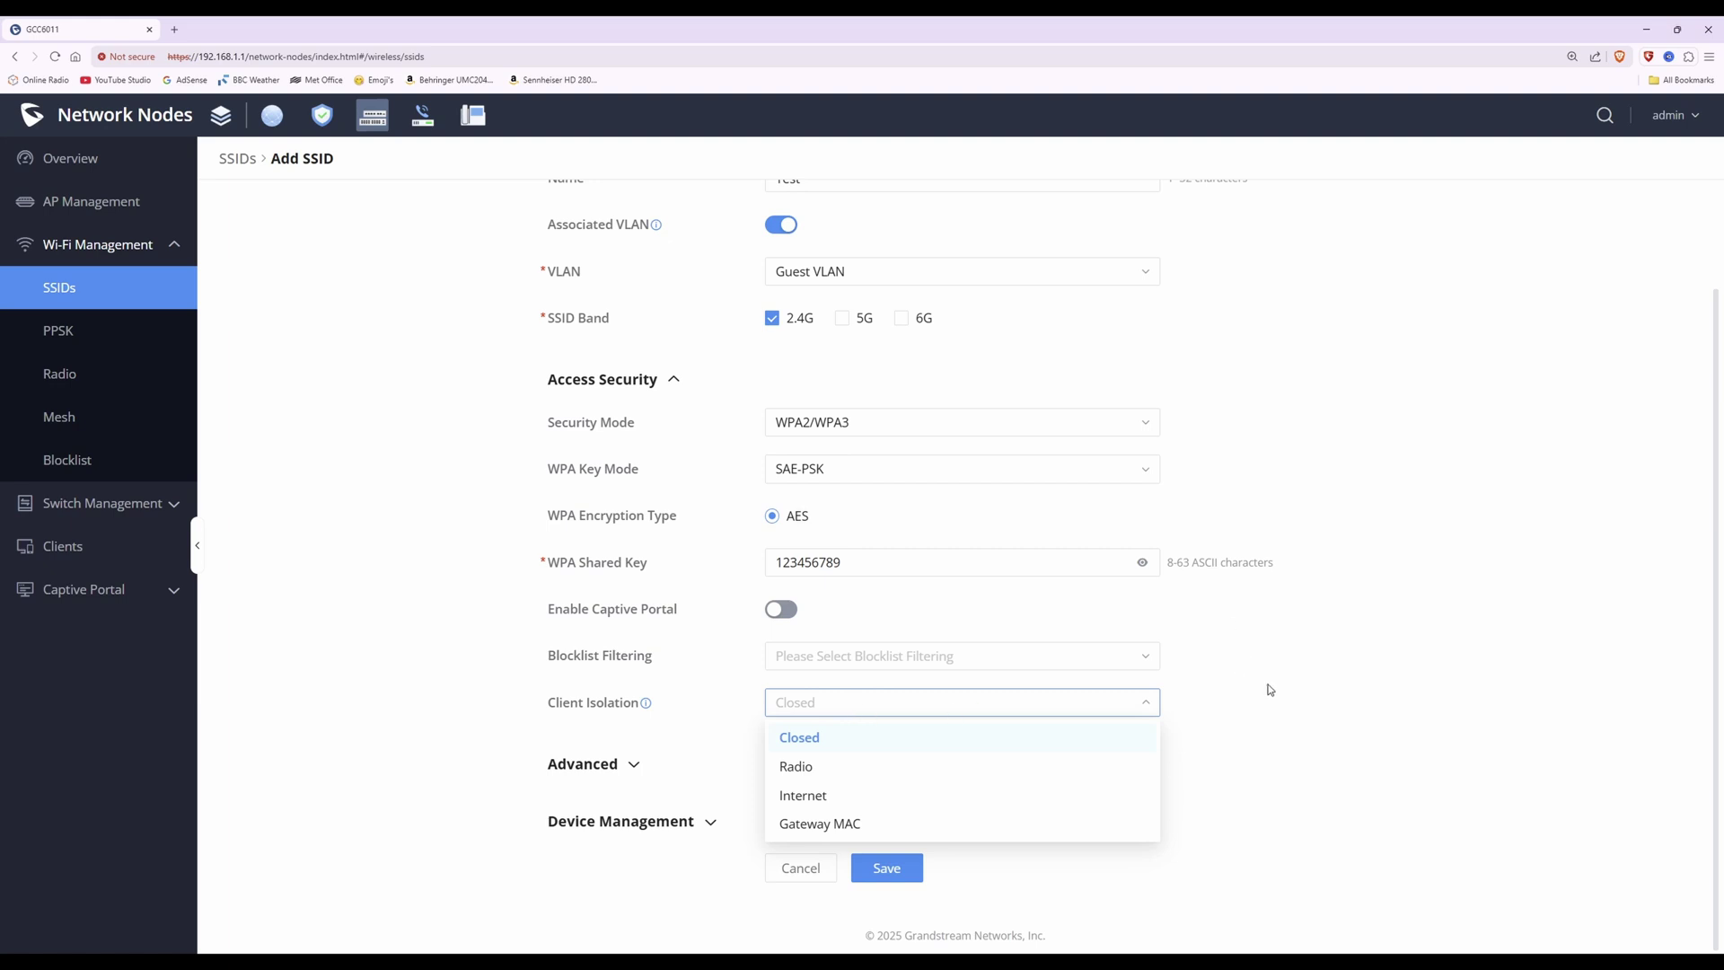
left_click(1323, 693)
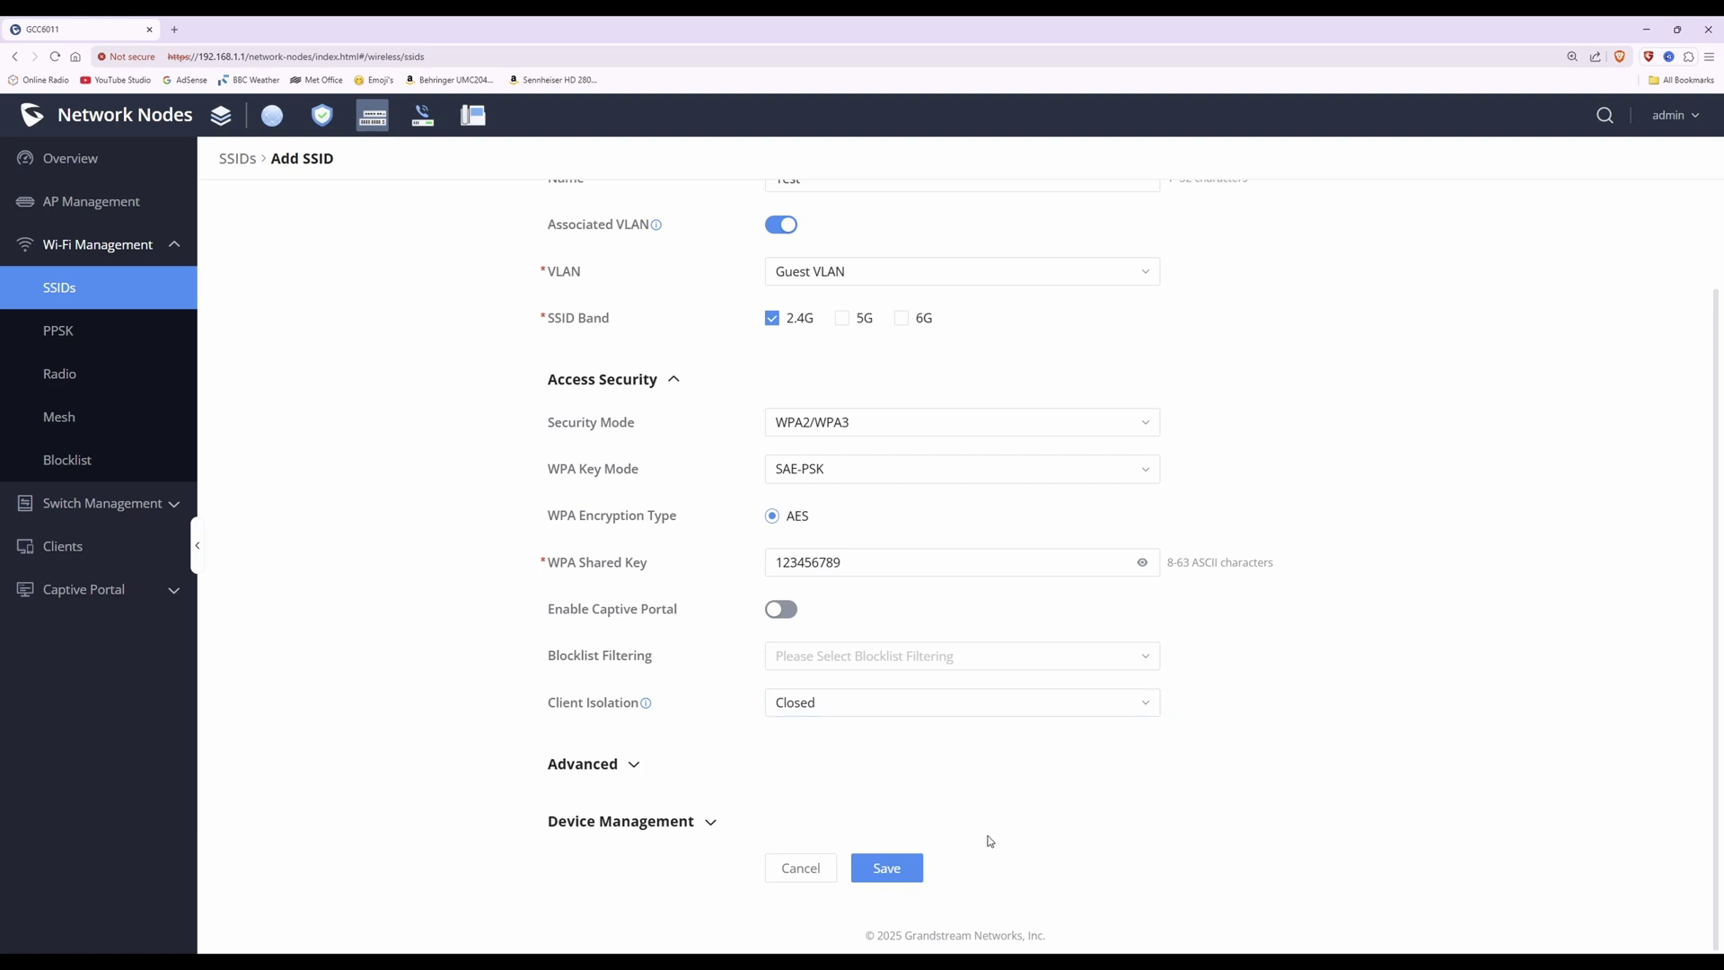
left_click(626, 822)
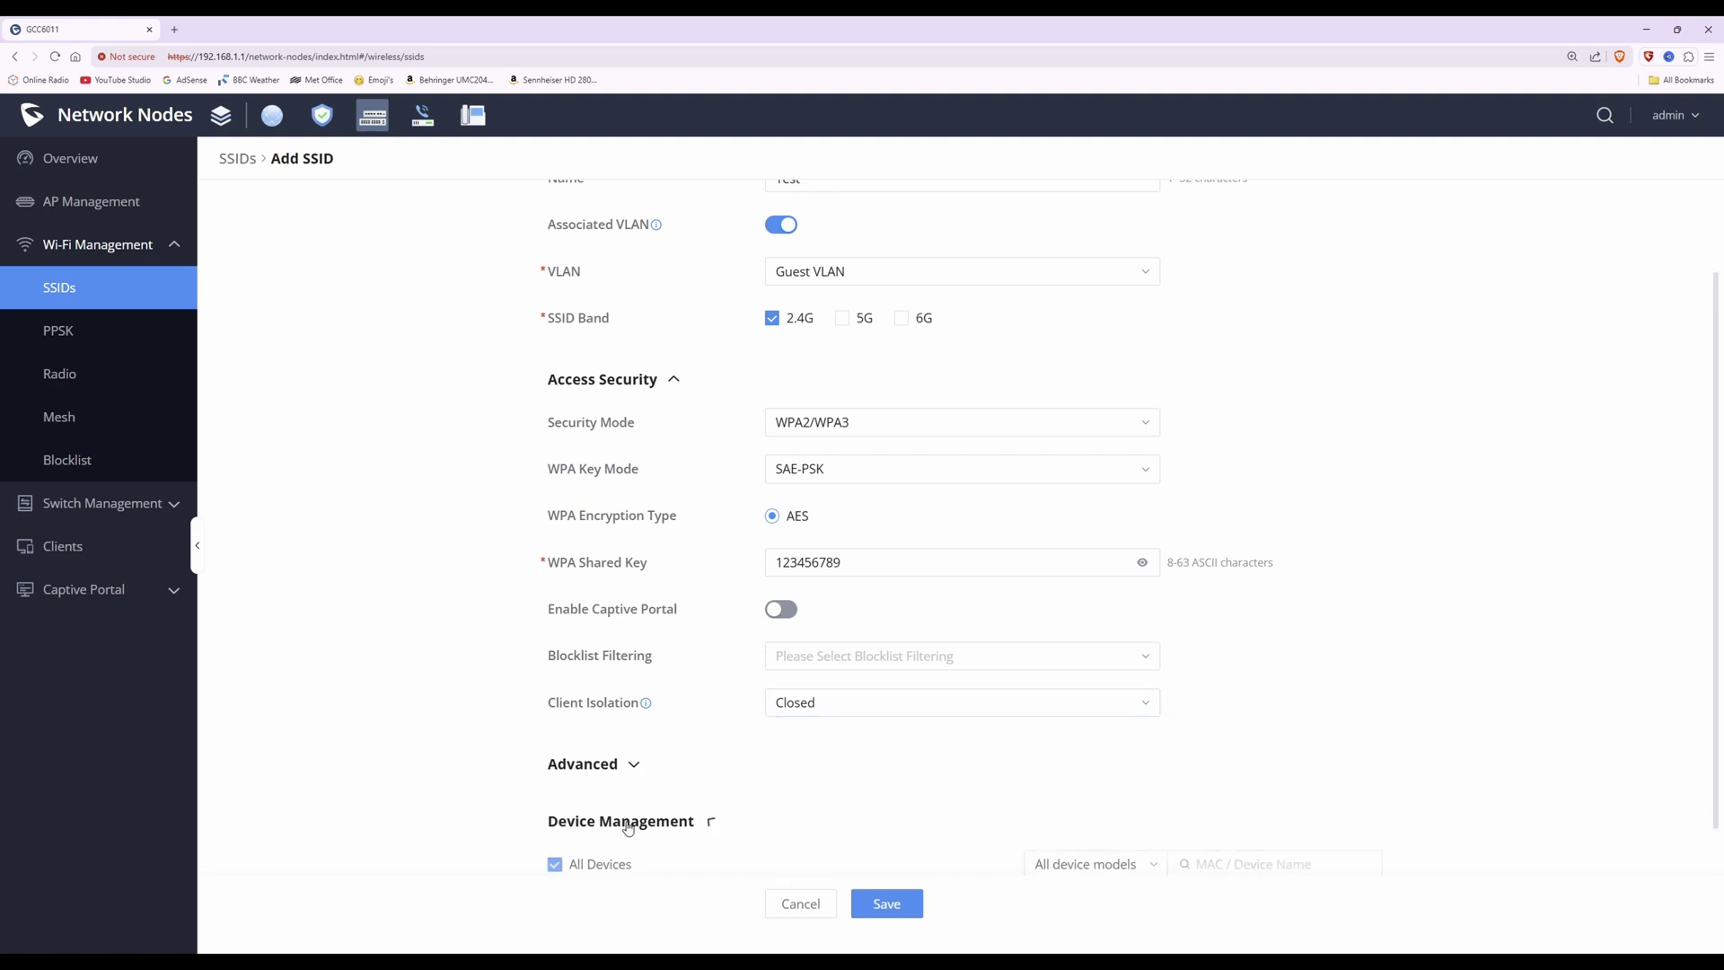
Step: Save the Test SSID with the GWN7665 device selected, adding it to the SSIDs list
scroll(1246, 749, "down", 2)
scroll(1246, 749, "down", 1)
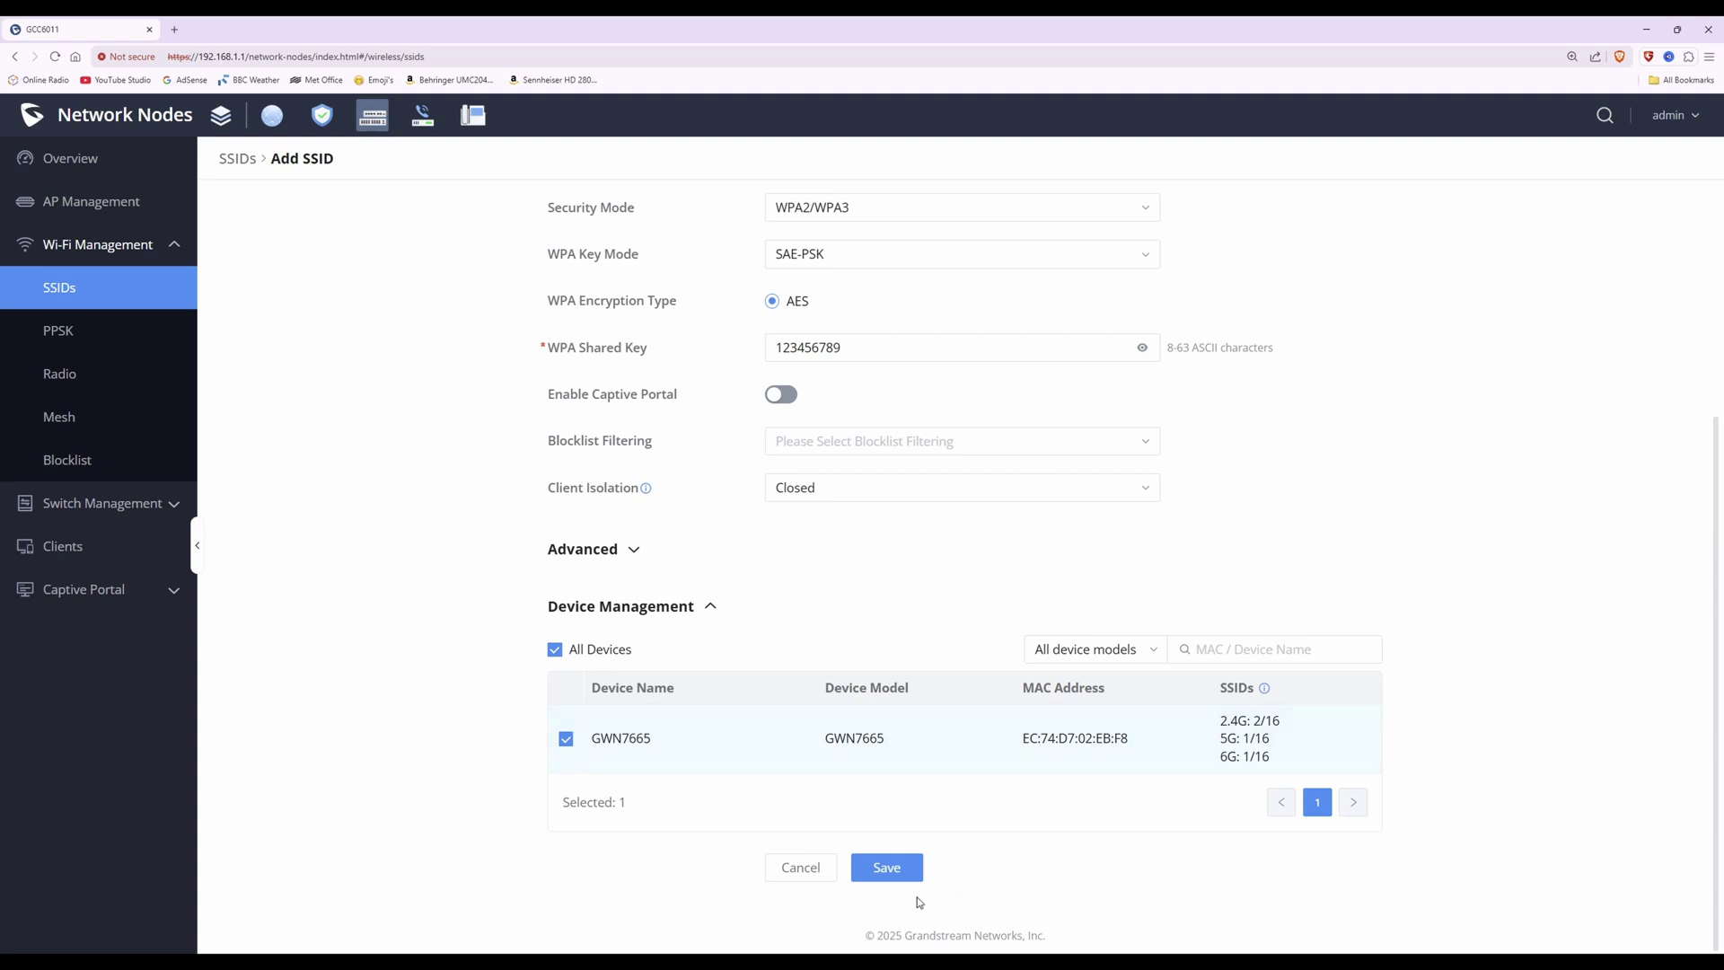
left_click(897, 868)
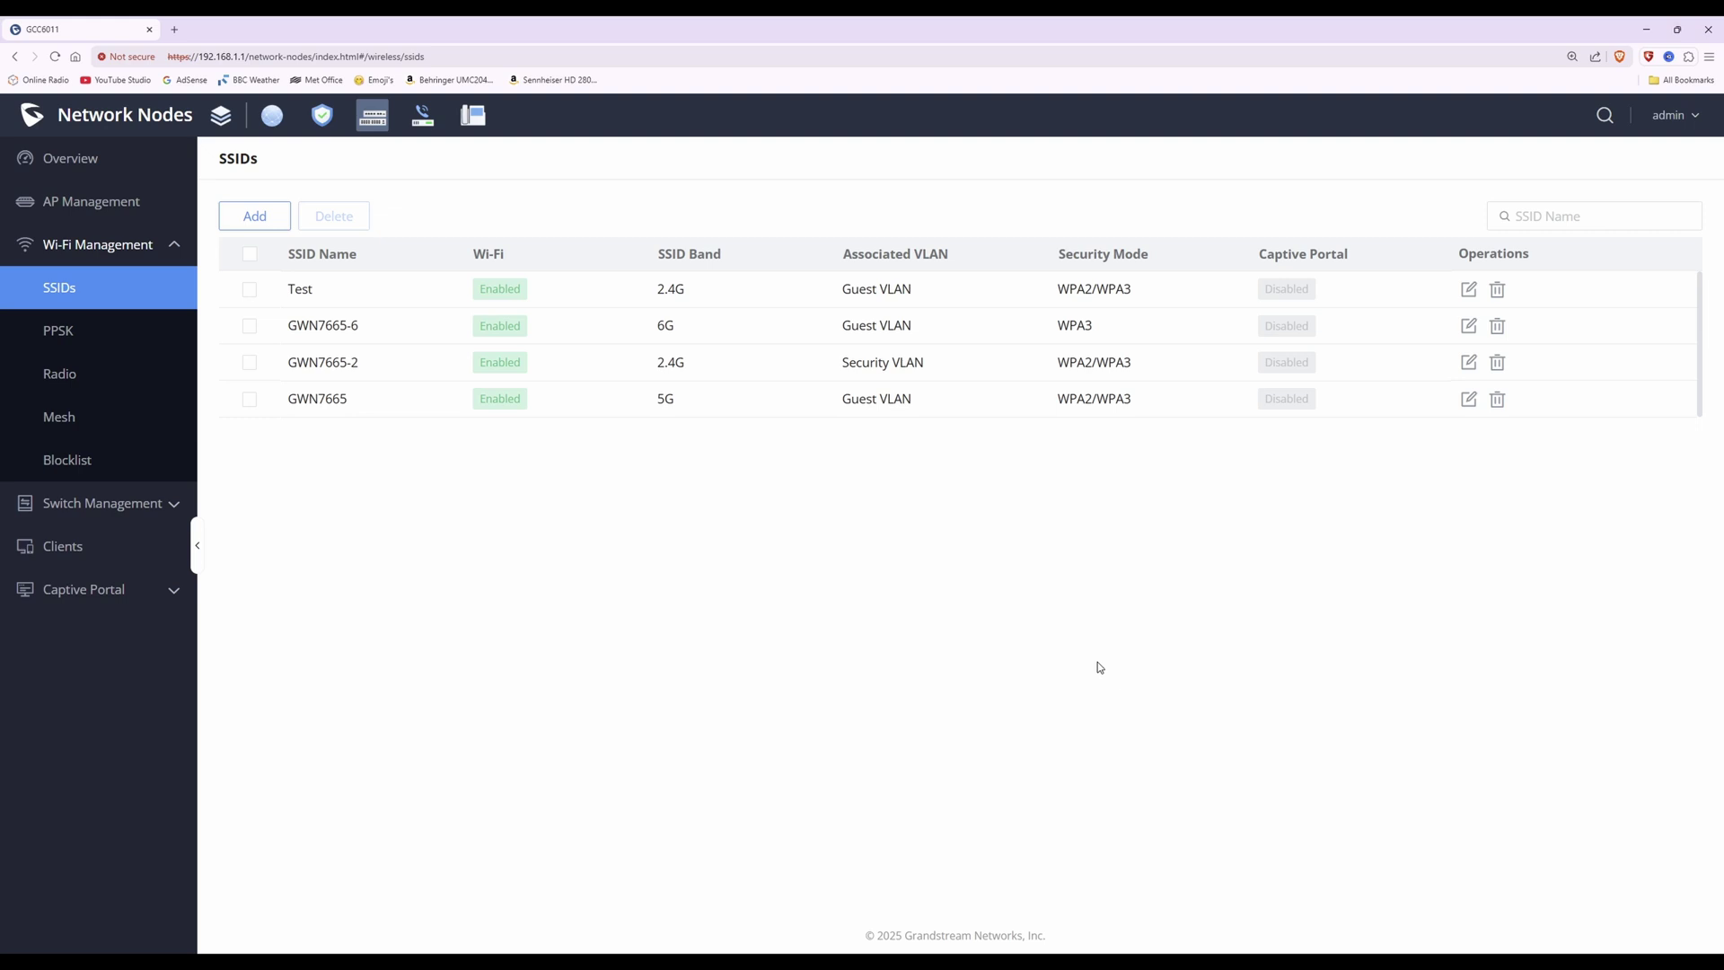
double_click(290, 292)
left_click_drag(838, 292, 928, 297)
left_click_drag(830, 255, 977, 255)
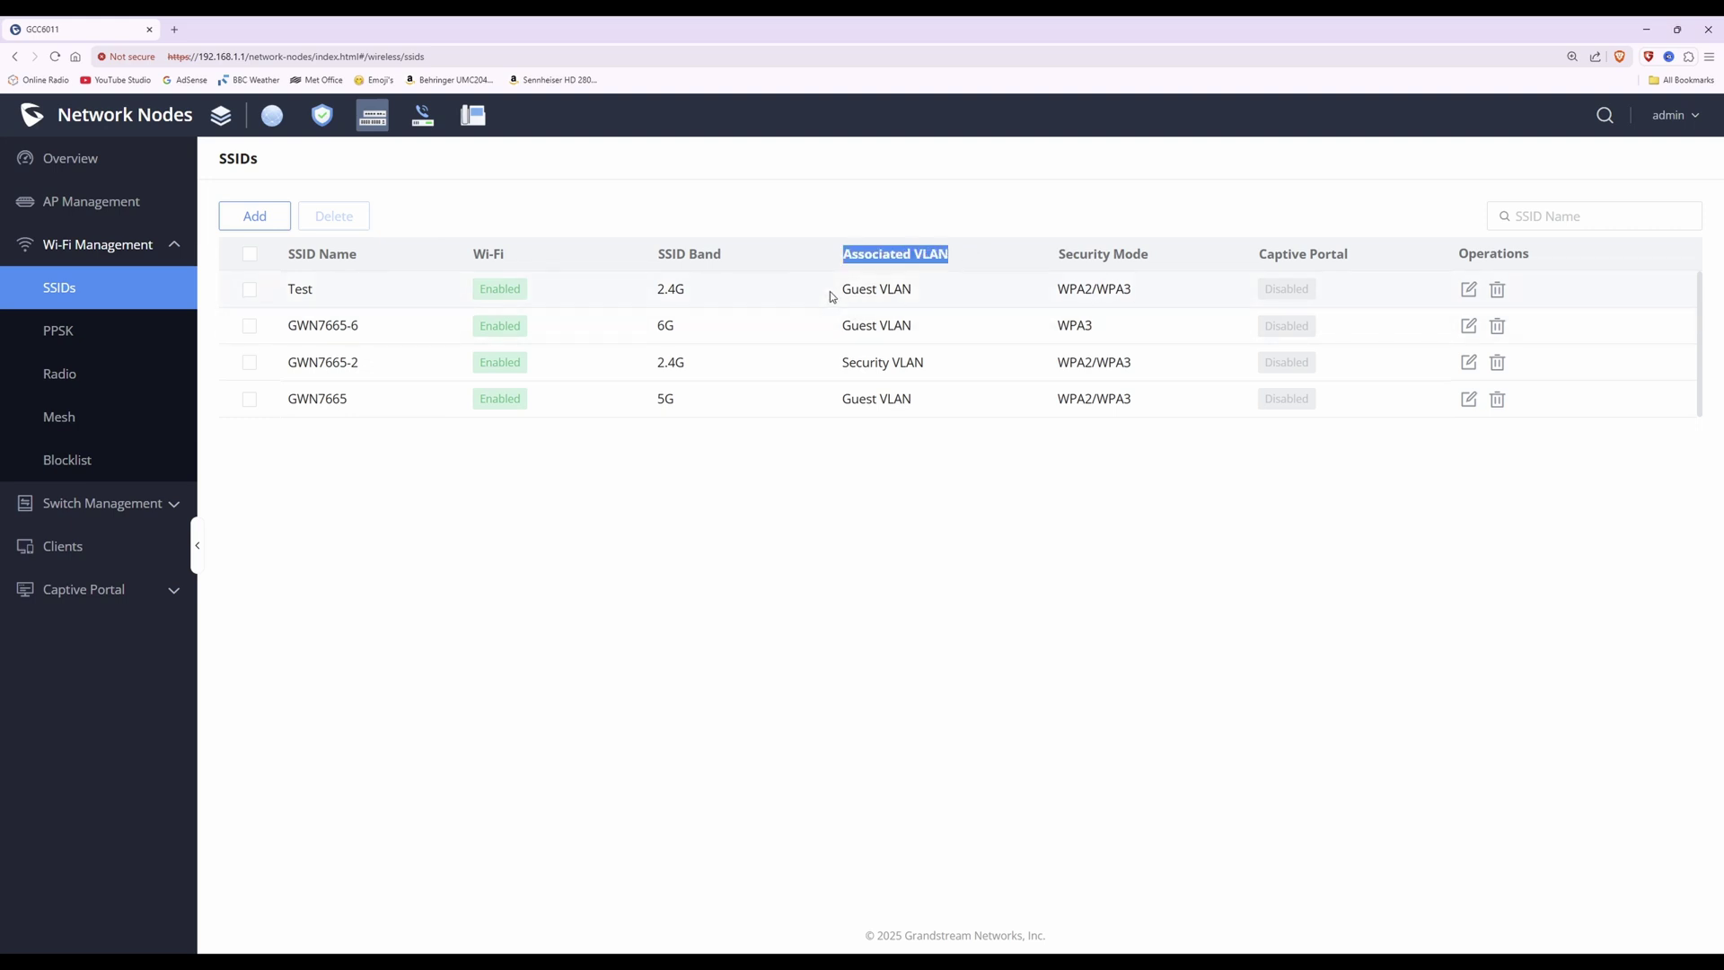
left_click_drag(837, 291, 915, 292)
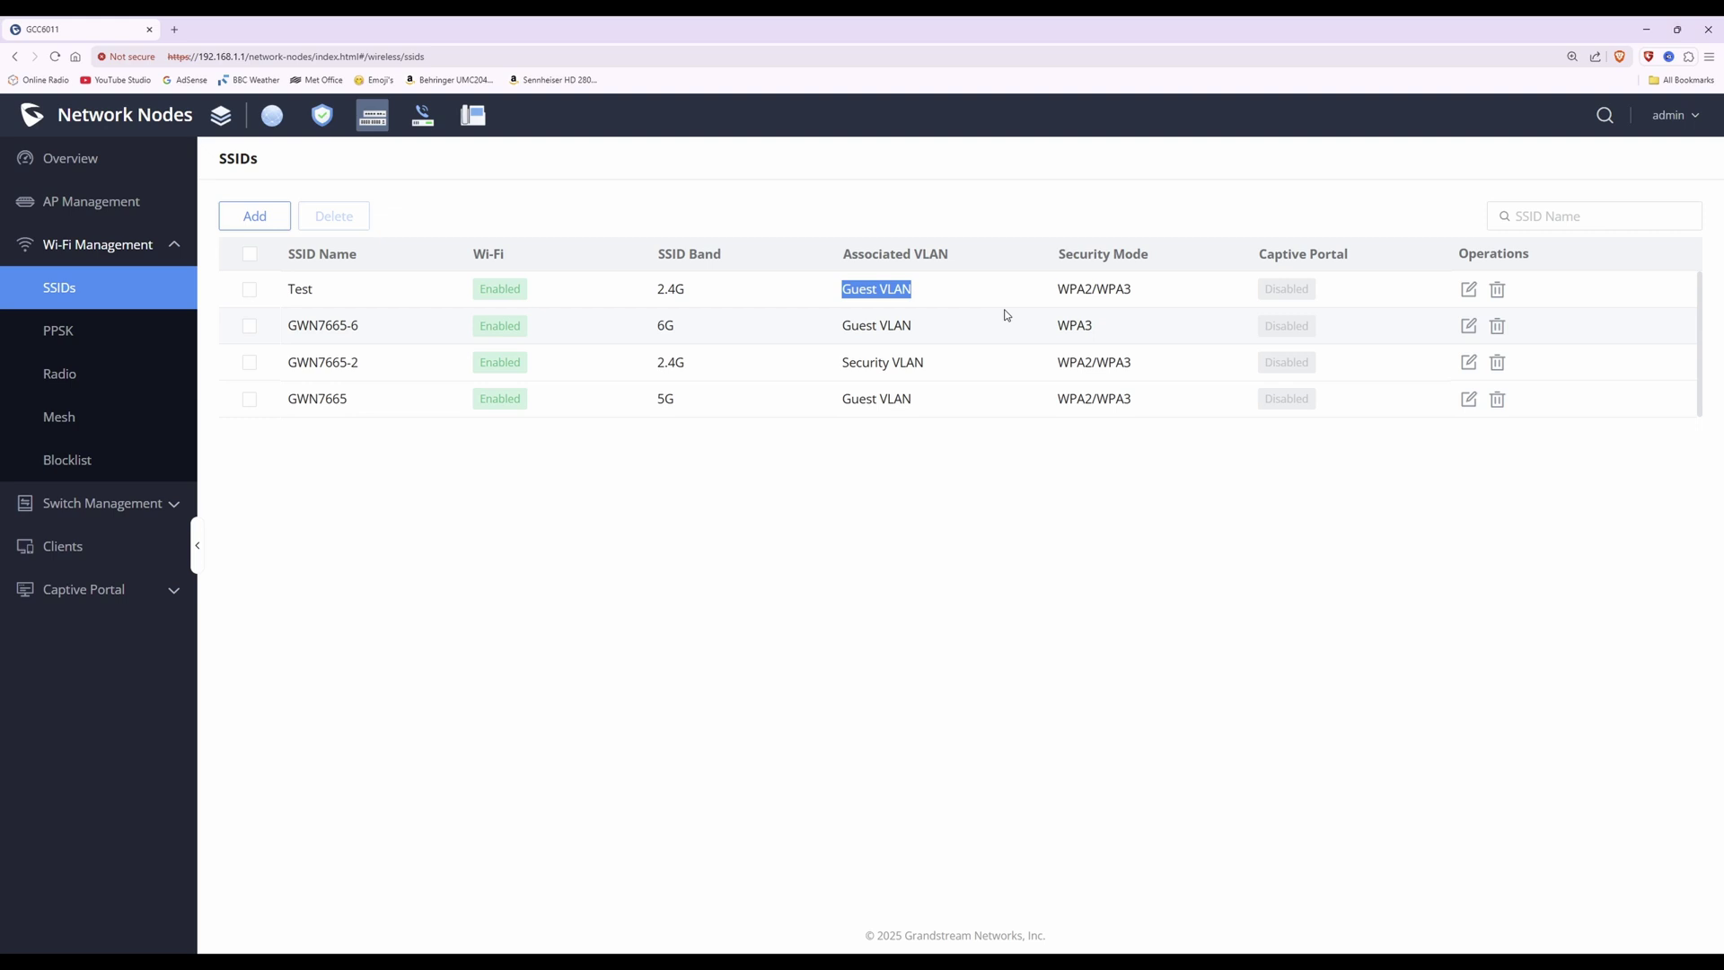
left_click(687, 199)
left_click_drag(286, 363, 374, 366)
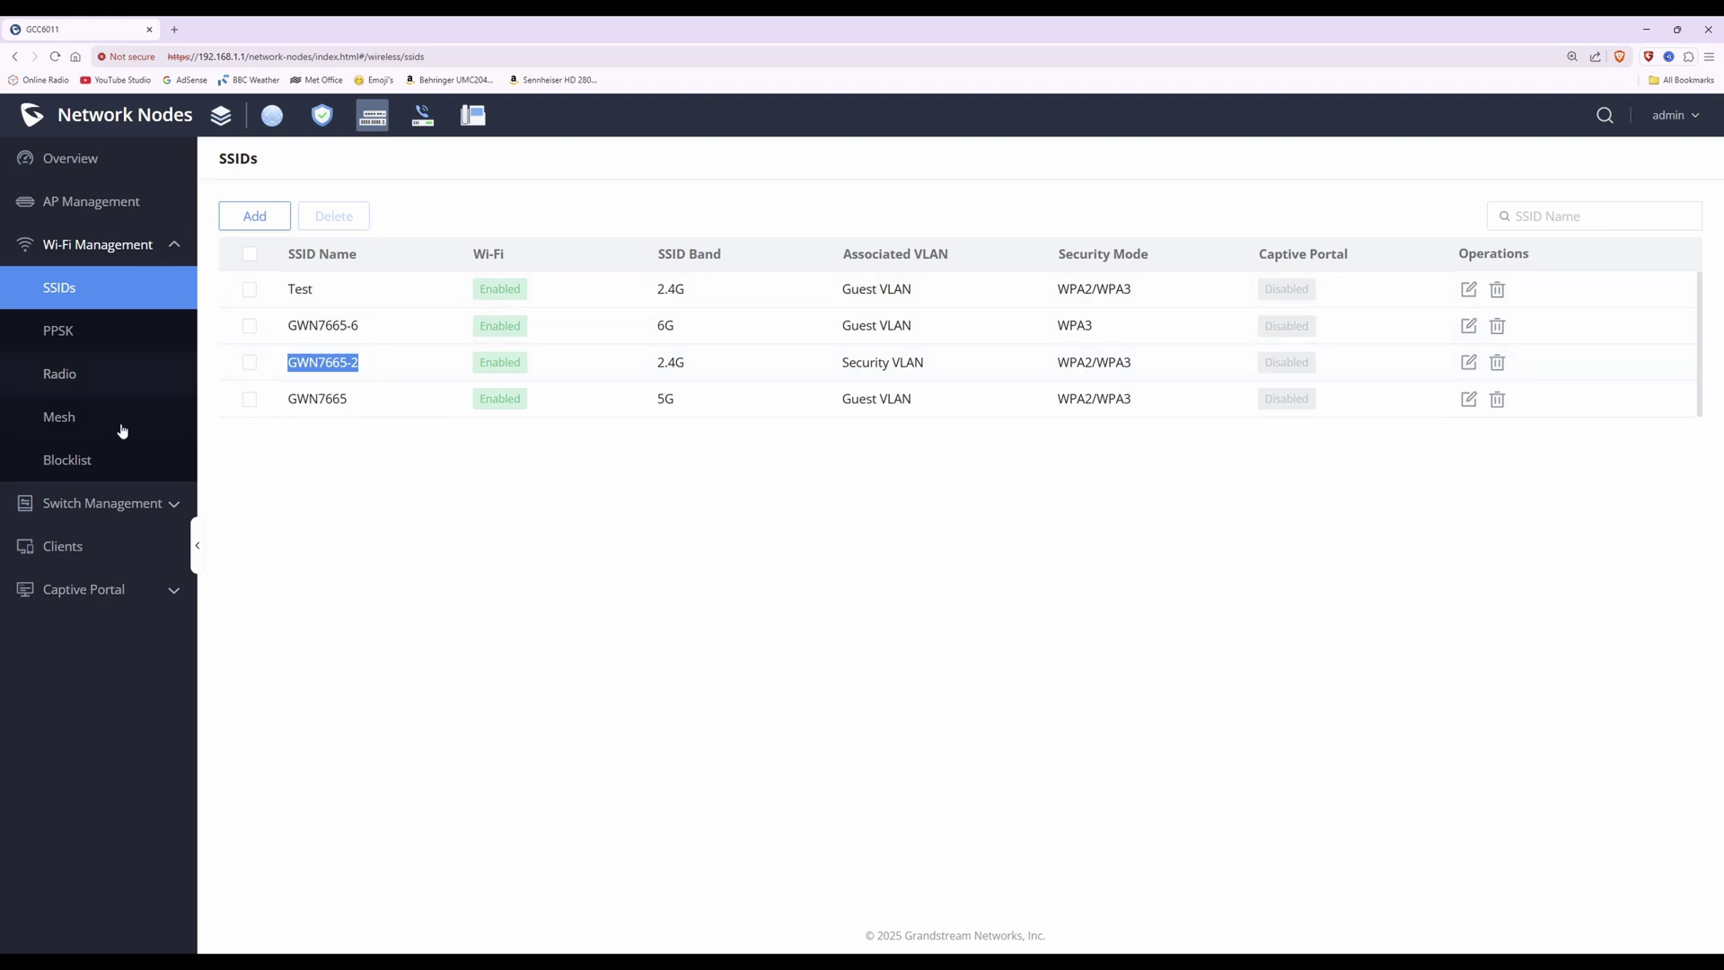
Step: In Switch Management, open the GWN7822P switch's Port tab and the settings for port 17
left_click(139, 504)
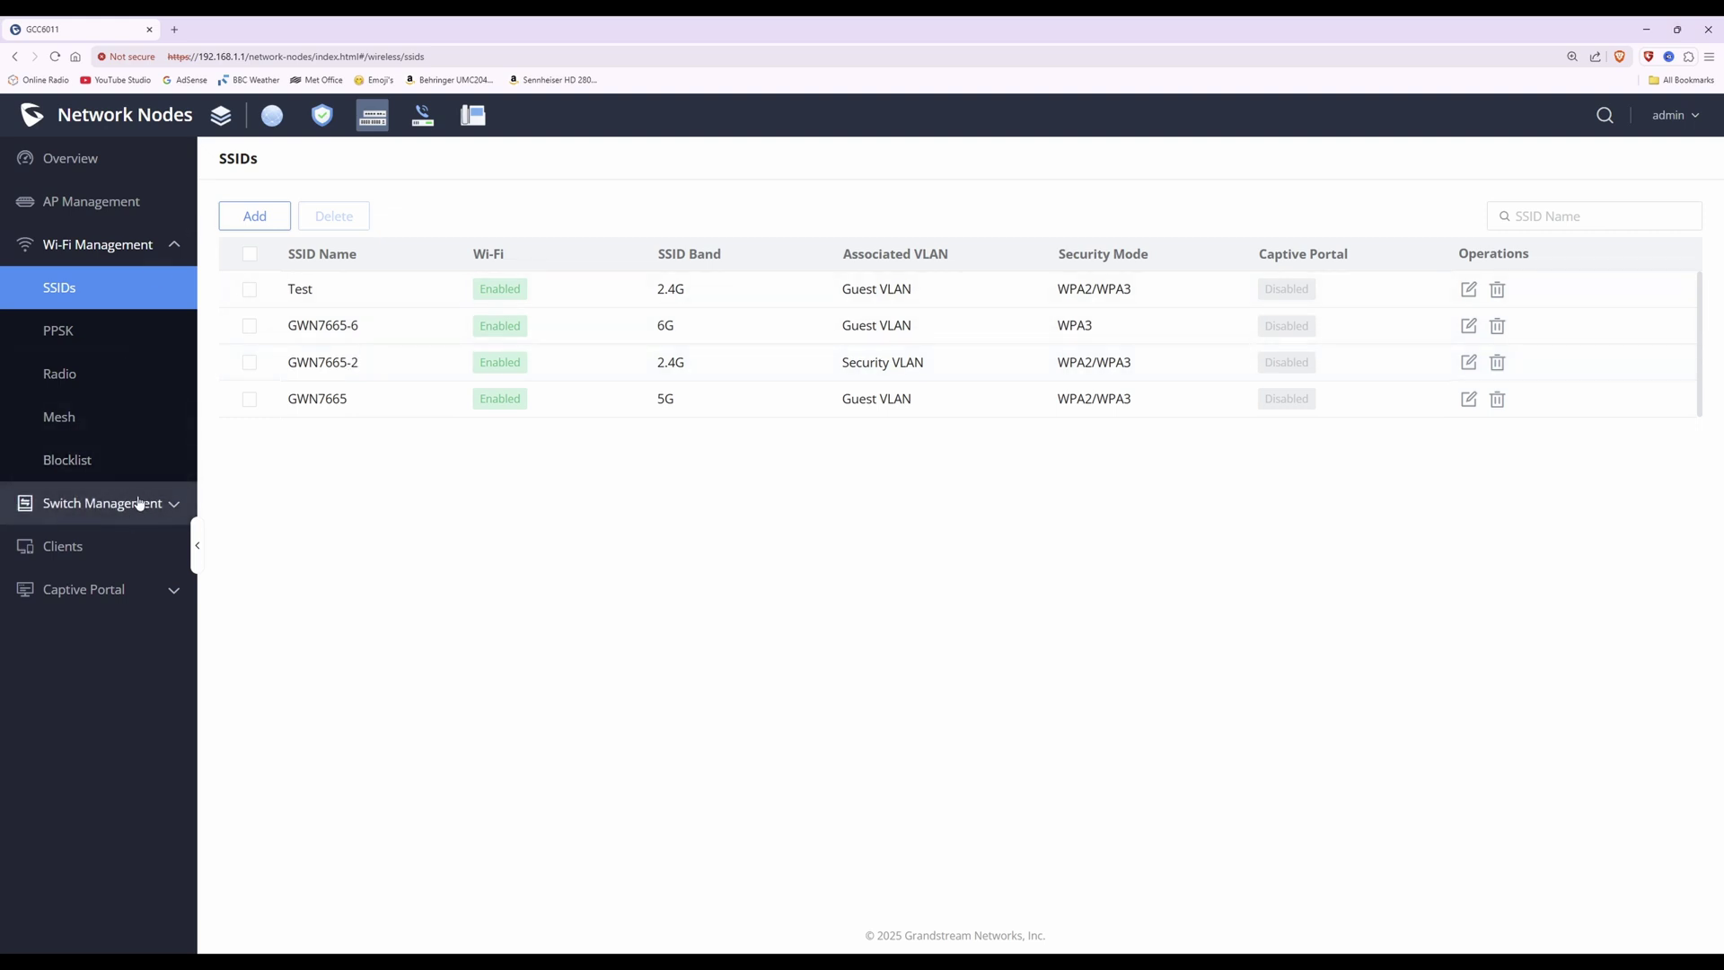
left_click(72, 550)
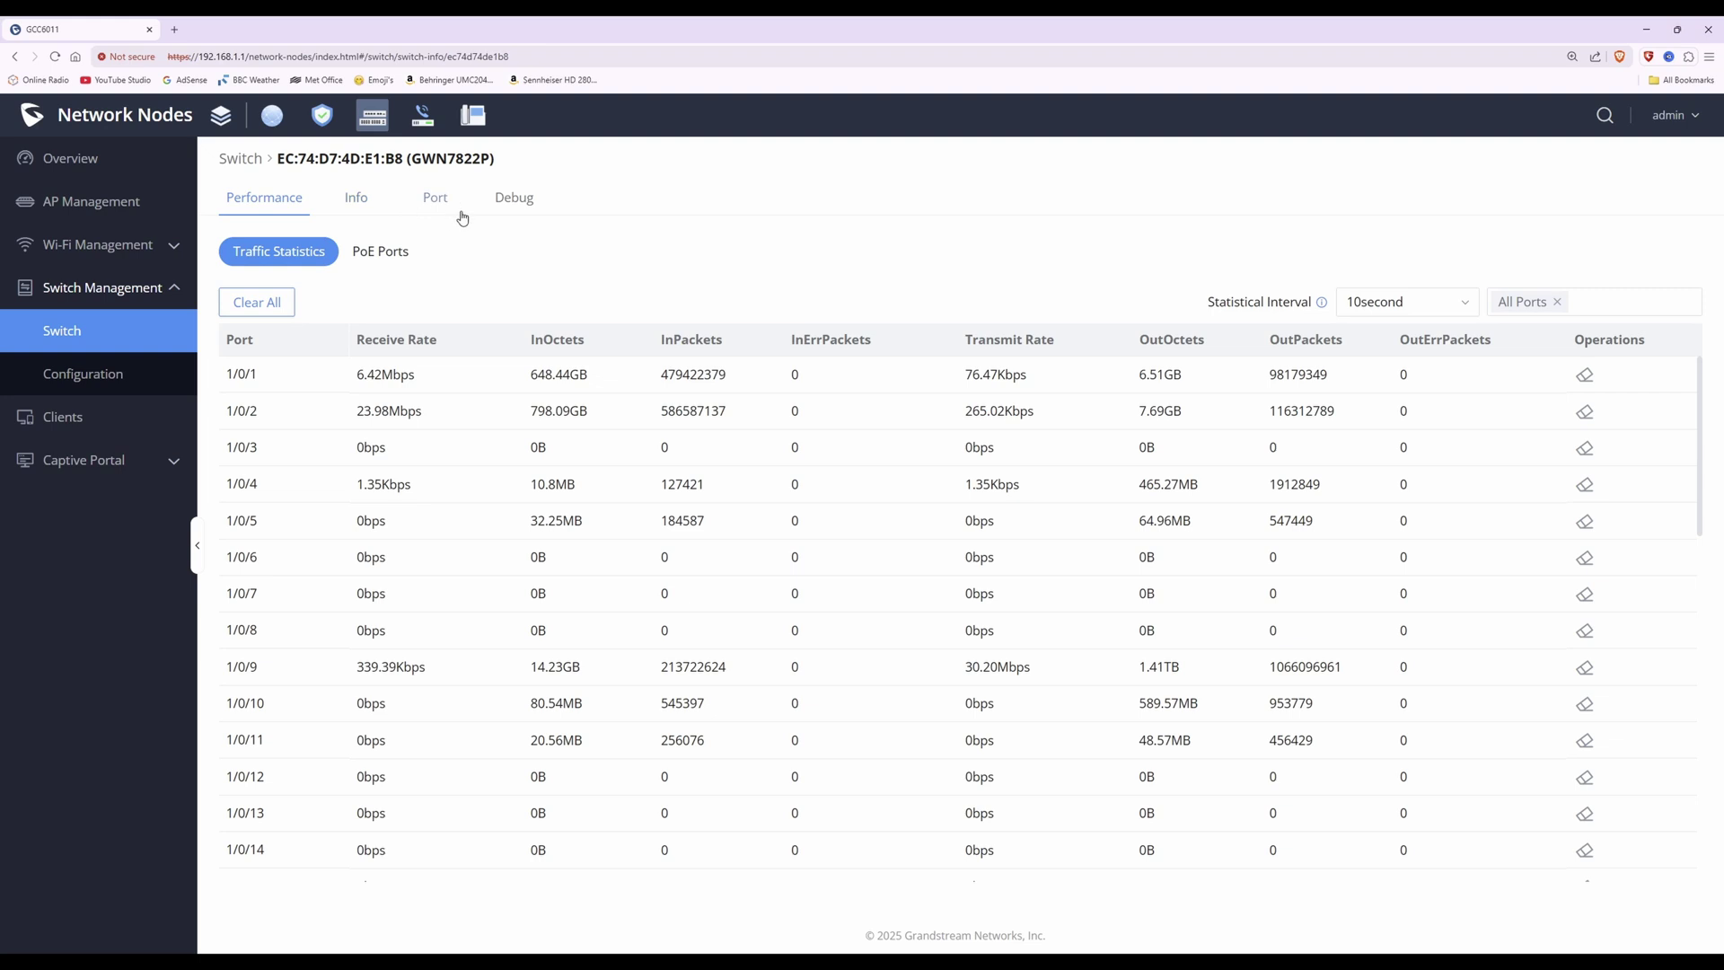
left_click(425, 198)
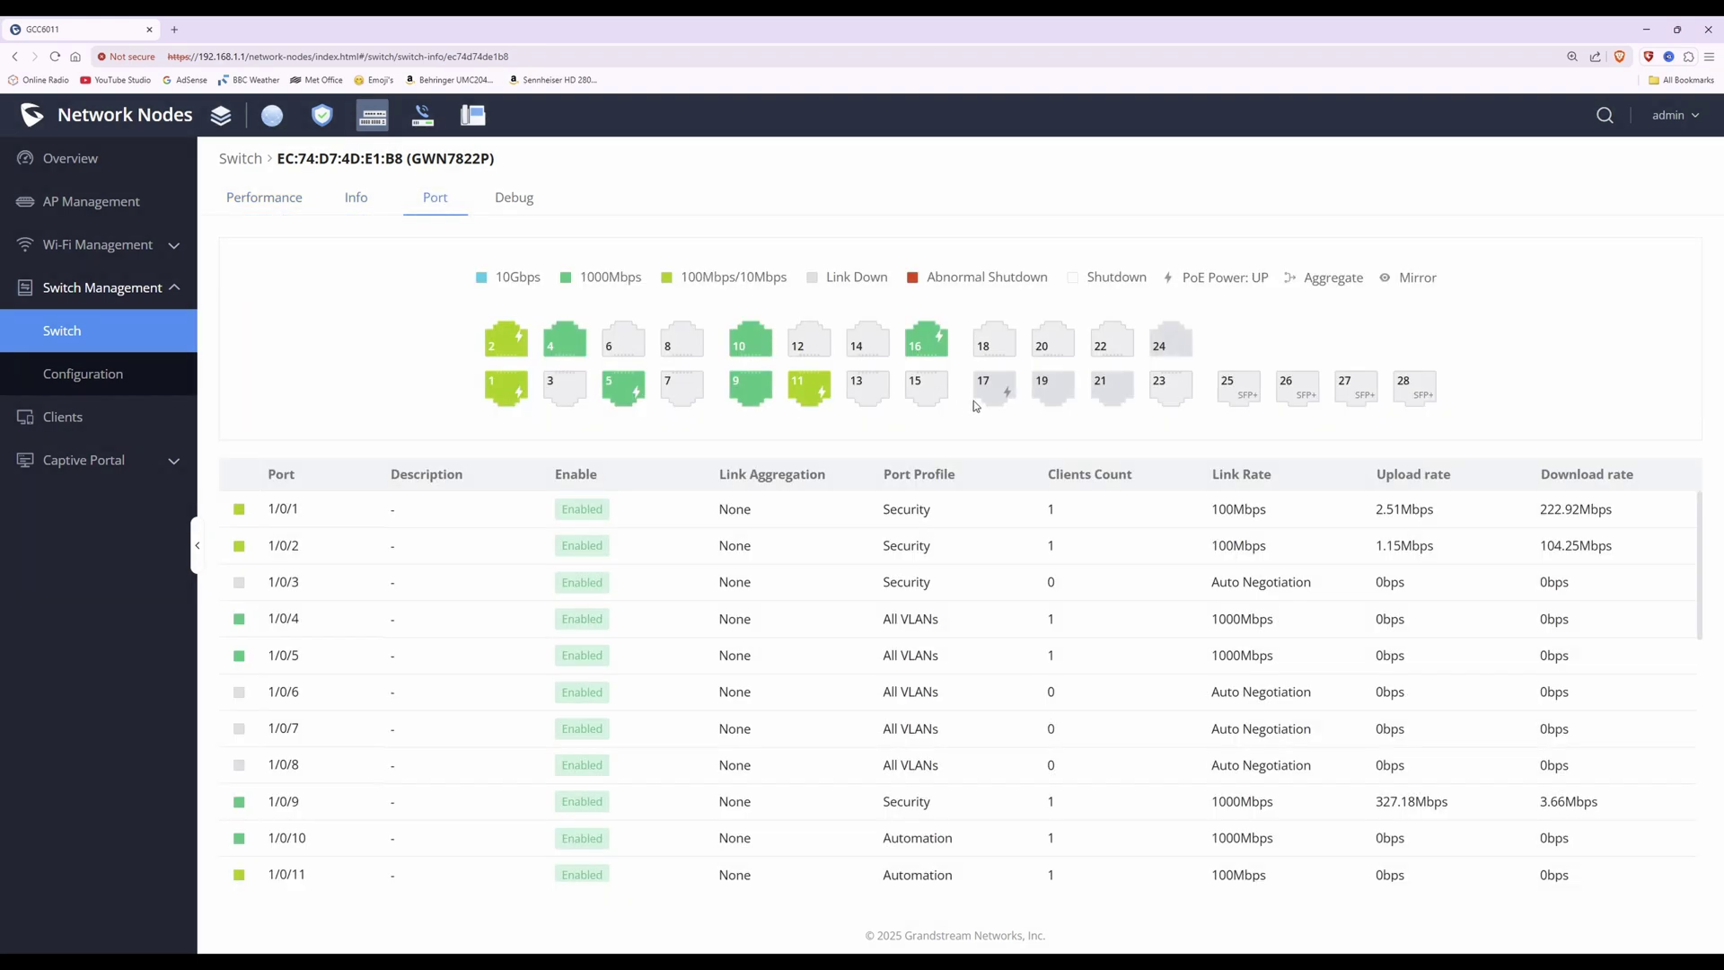
left_click(984, 396)
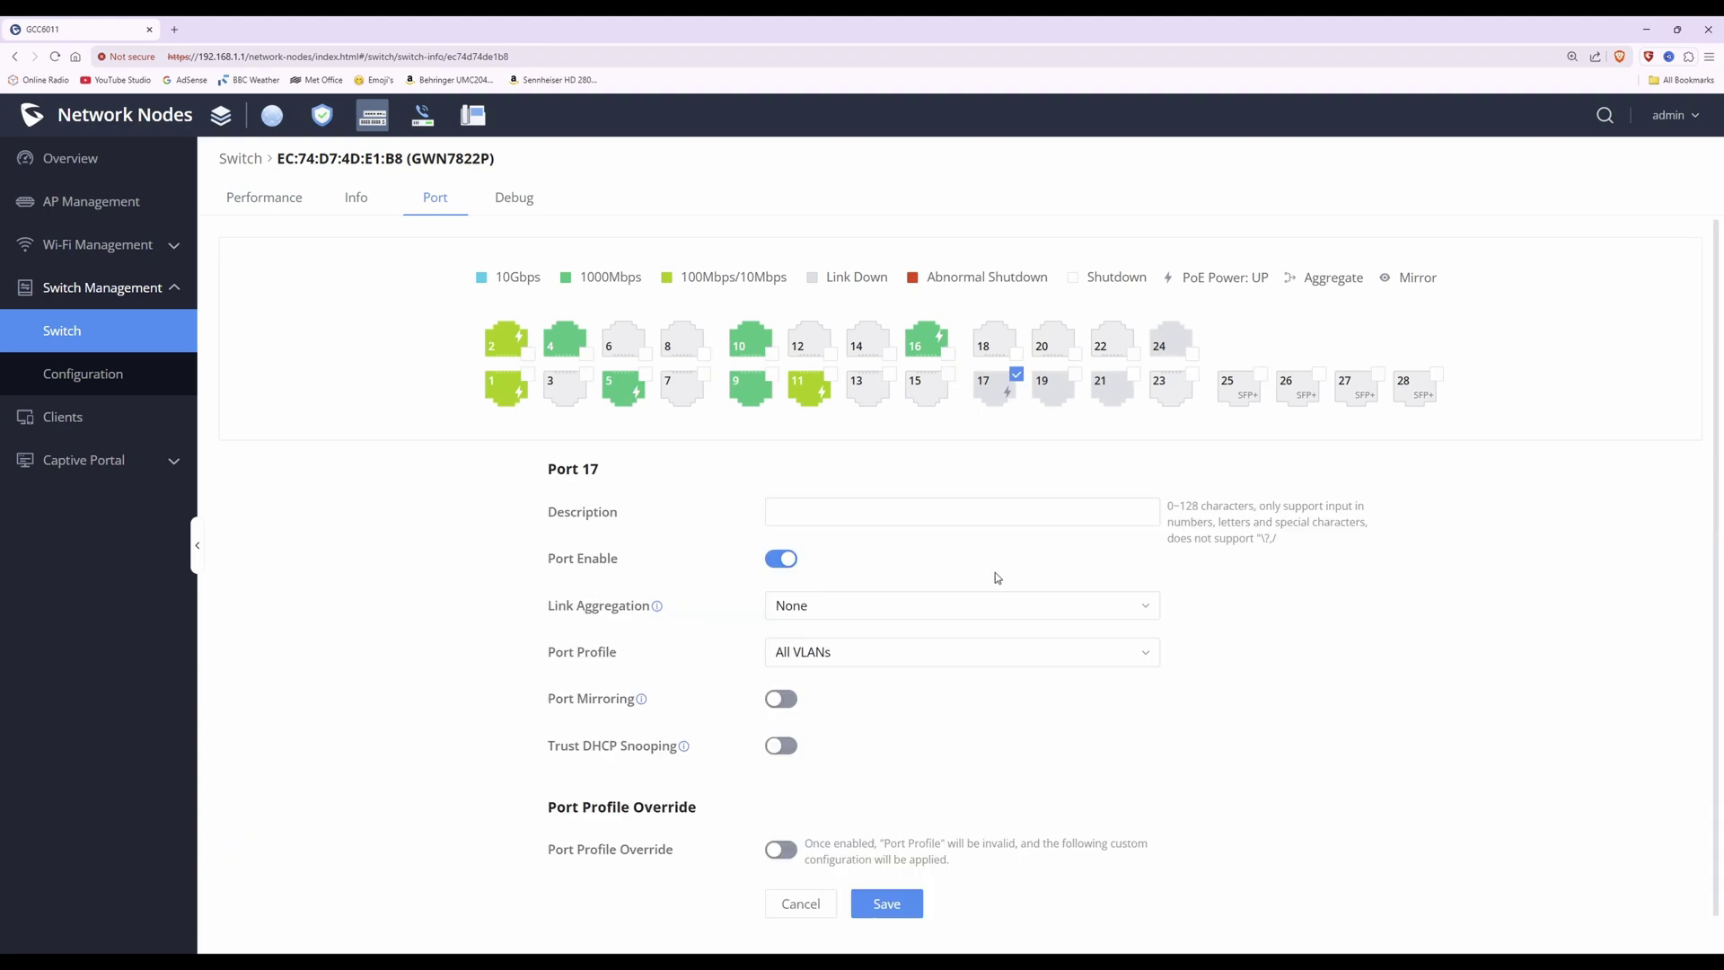